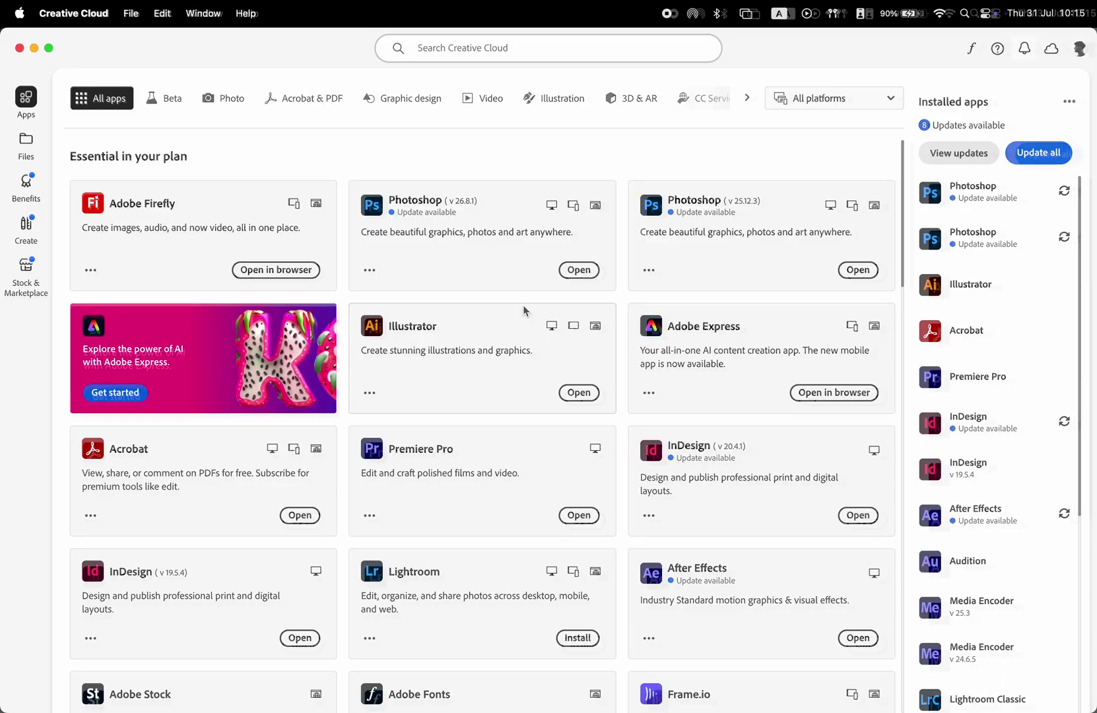
Check the available latest and older versions of Photoshop (Beta) among the beta apps.
left_click(58, 201)
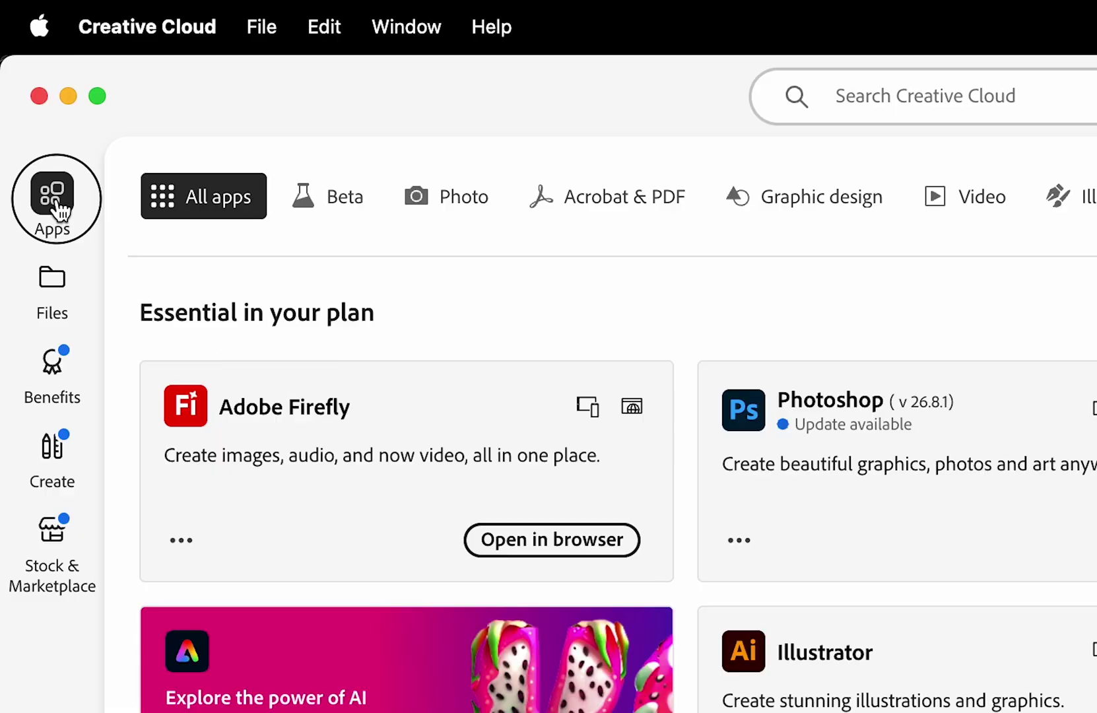
left_click(323, 188)
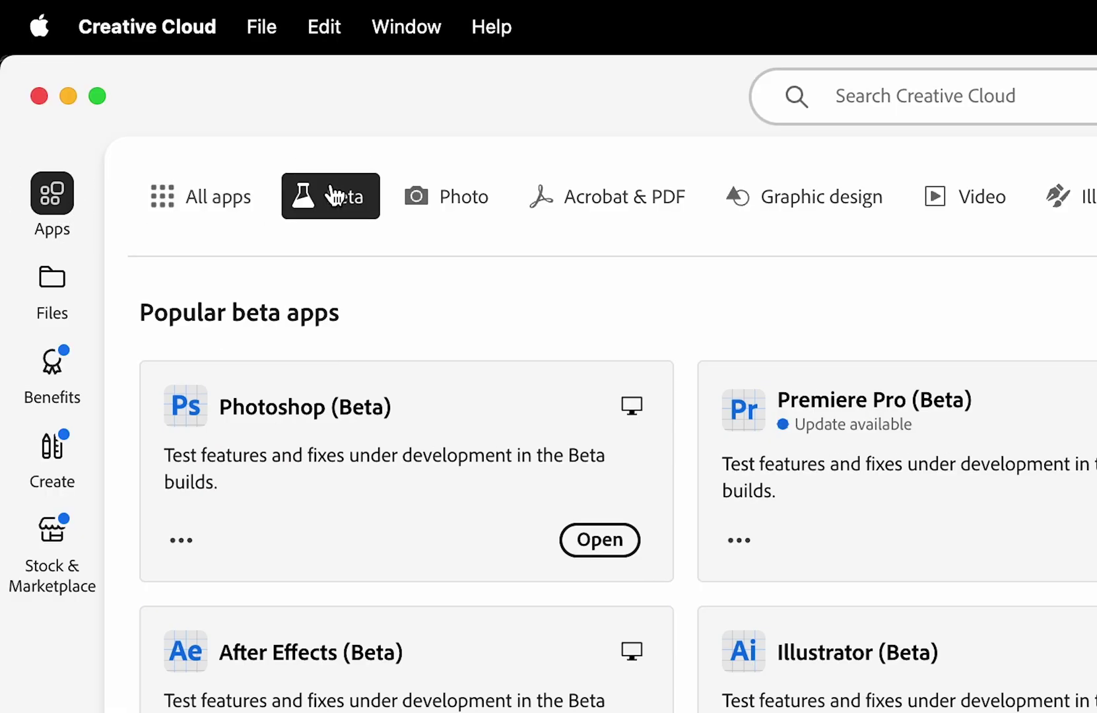
left_click(374, 455)
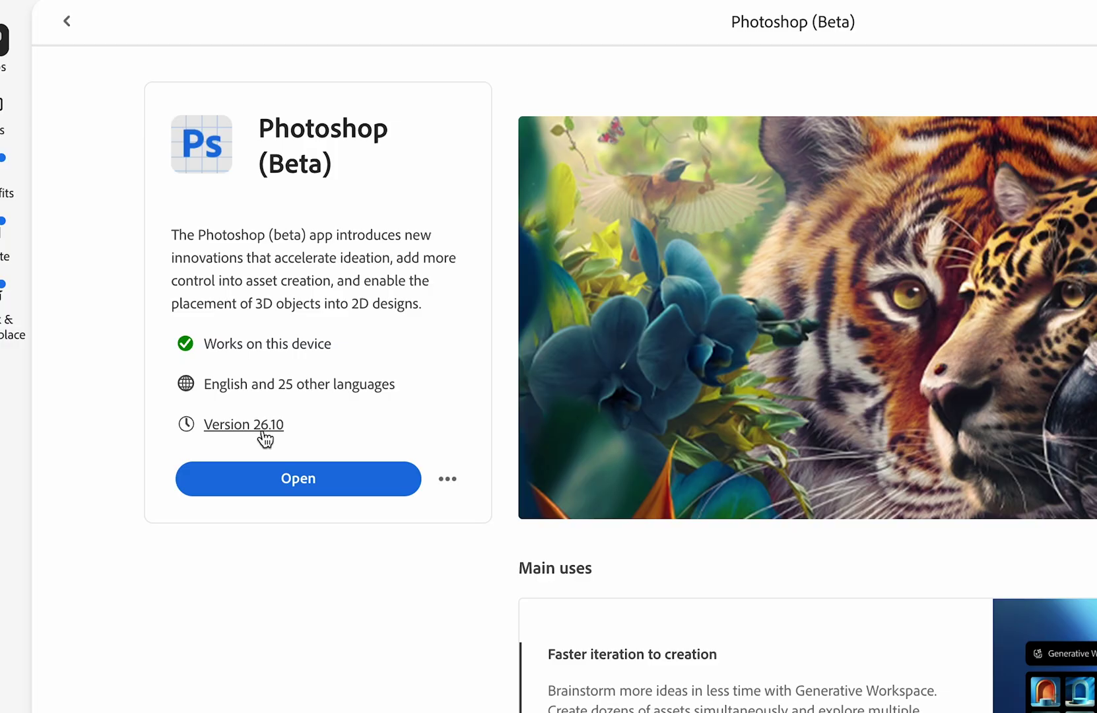
left_click(448, 478)
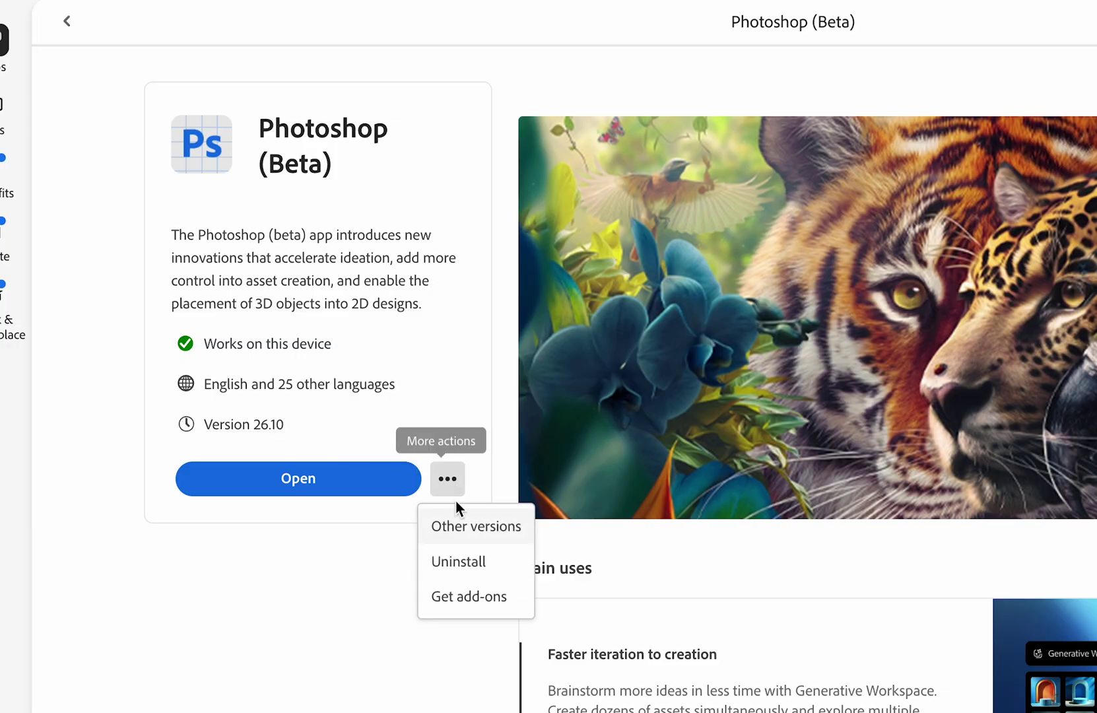
left_click(465, 528)
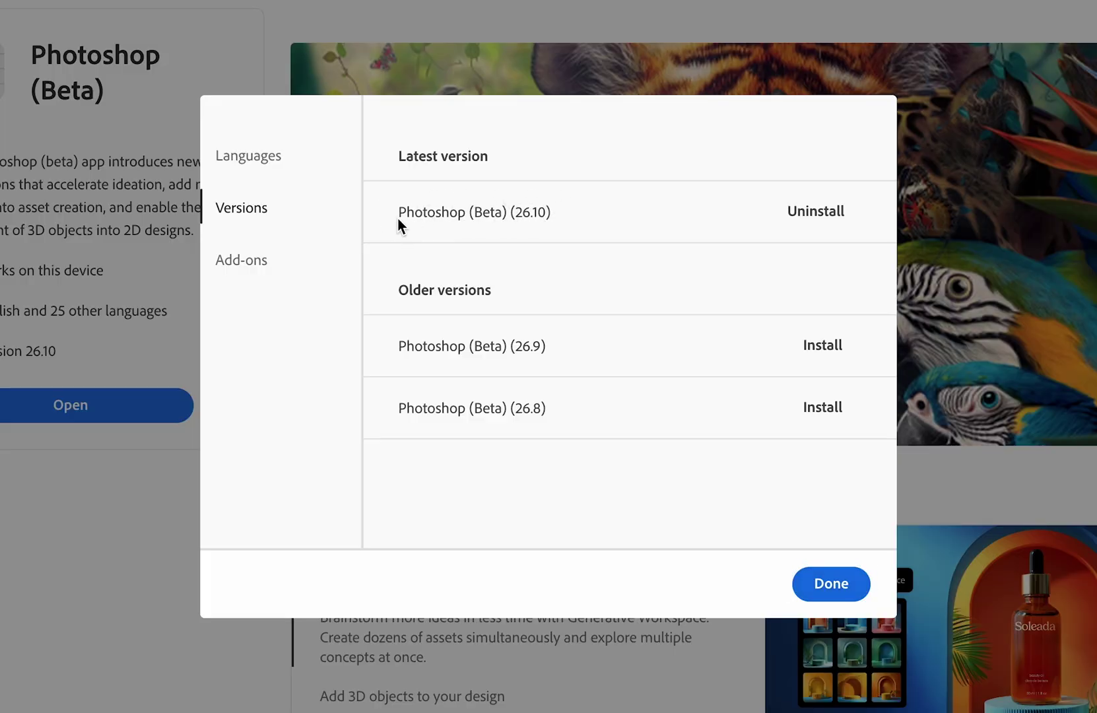
left_click(802, 593)
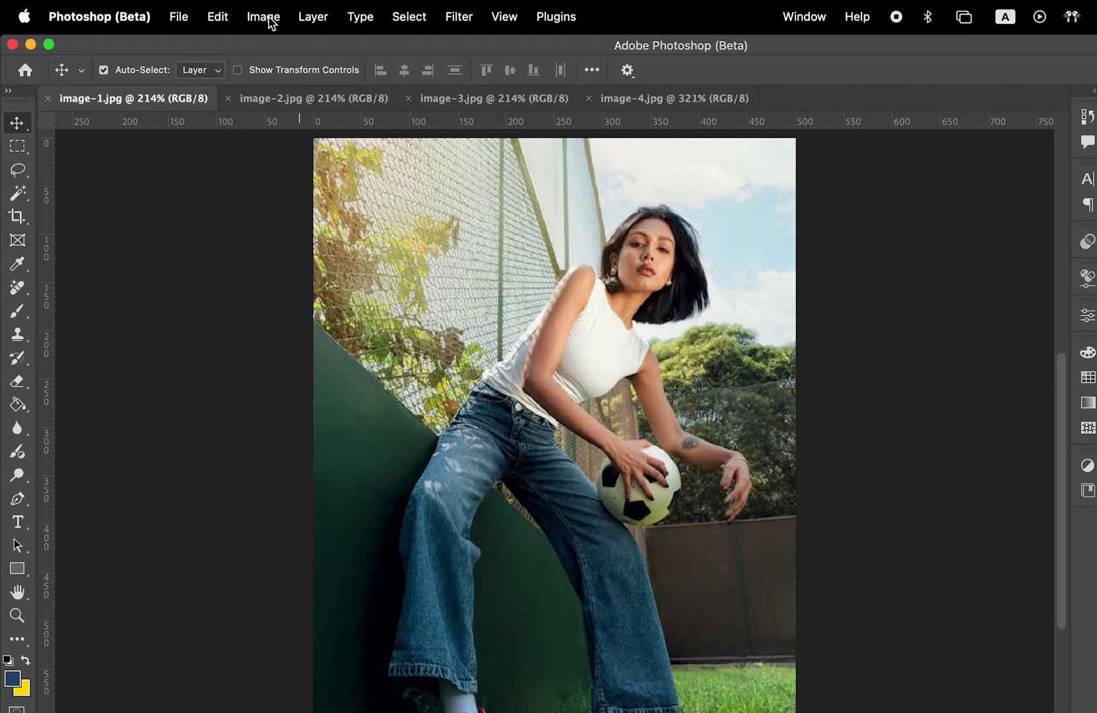
Switch to Photoshop (Beta) and upscale image-1.jpg into a new document with Generative Upscale at 4x scale.
left_click(212, 13)
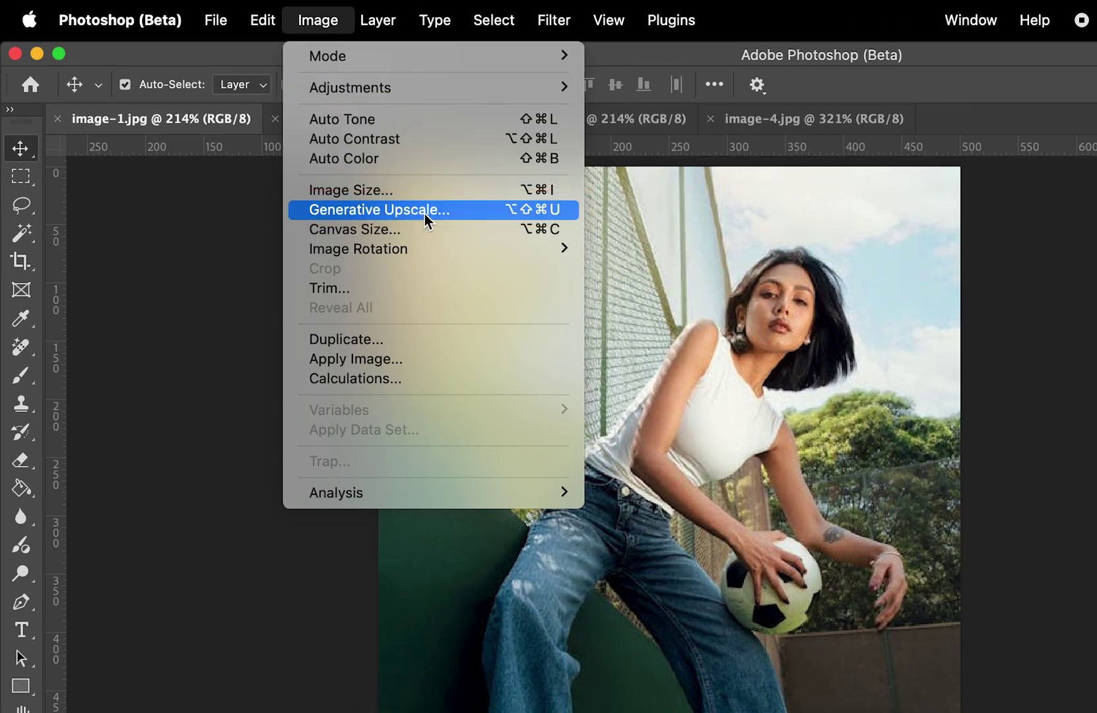
left_click(395, 192)
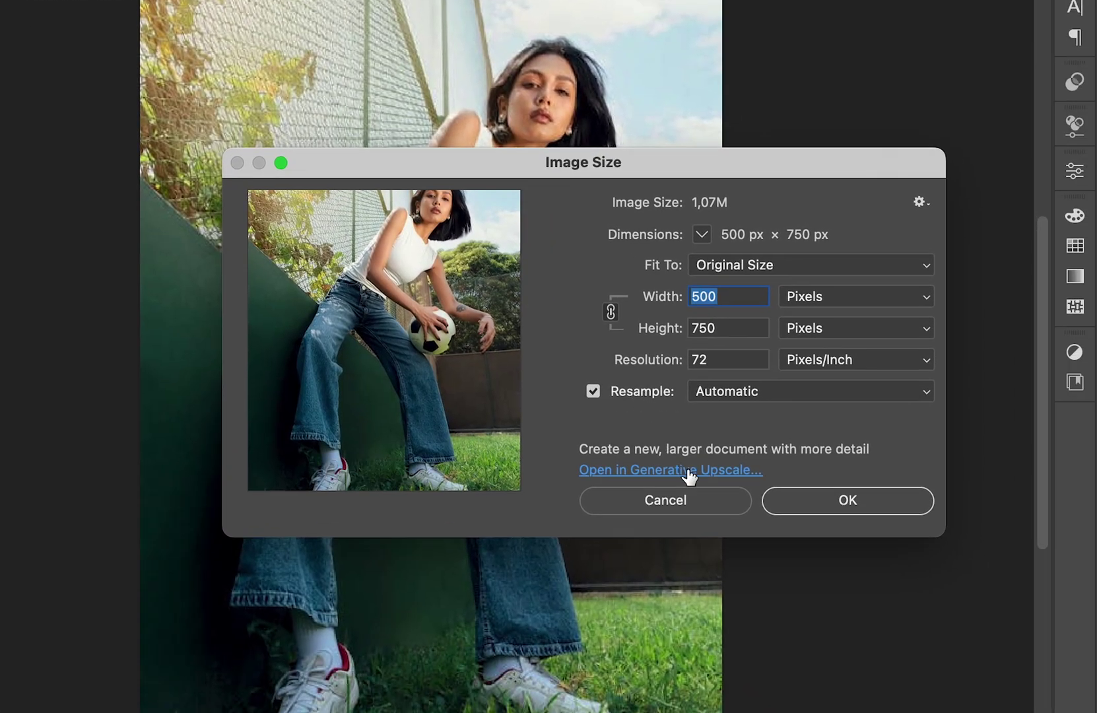
left_click(690, 471)
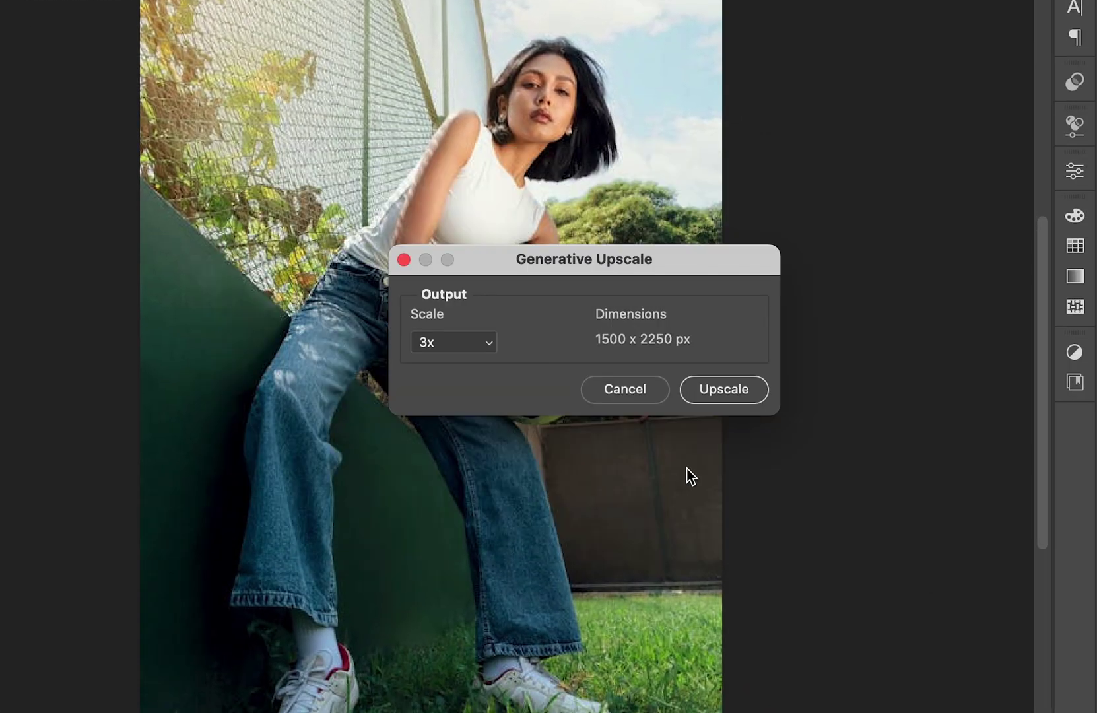
left_click(473, 337)
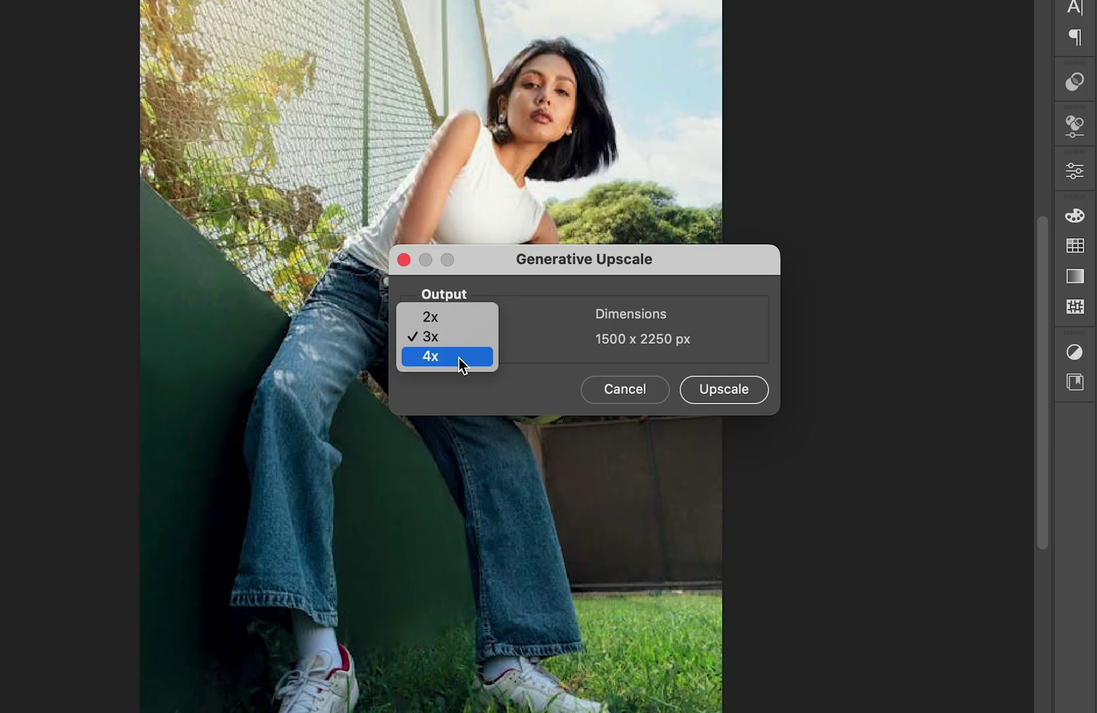
left_click(458, 358)
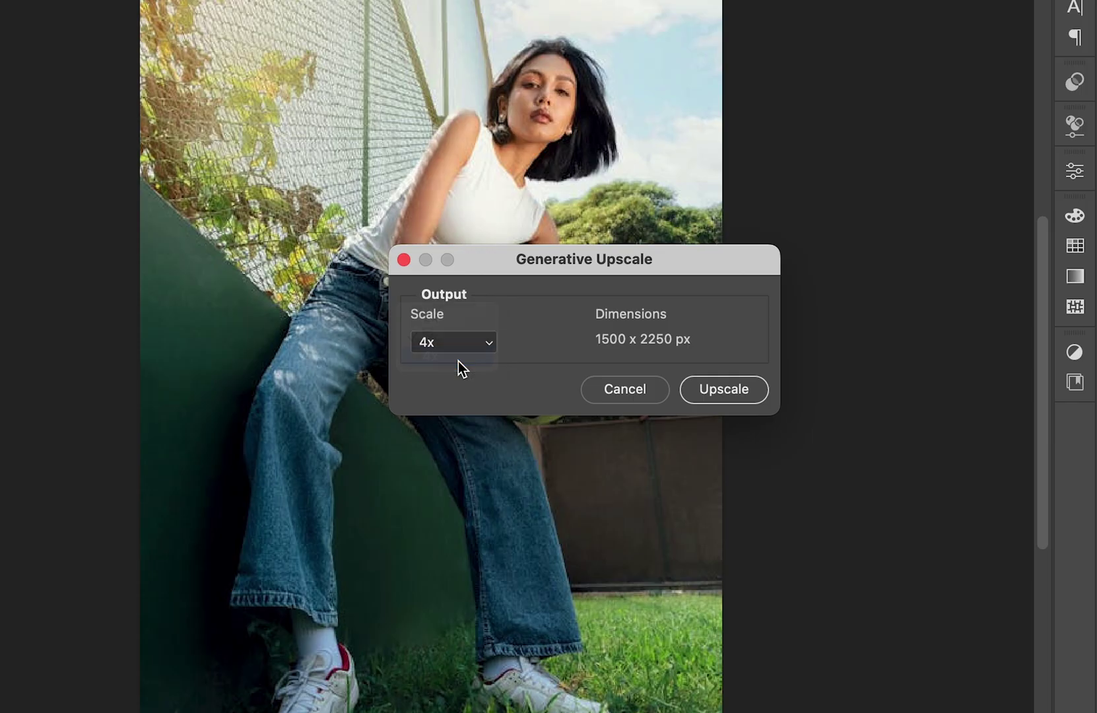
left_click(715, 385)
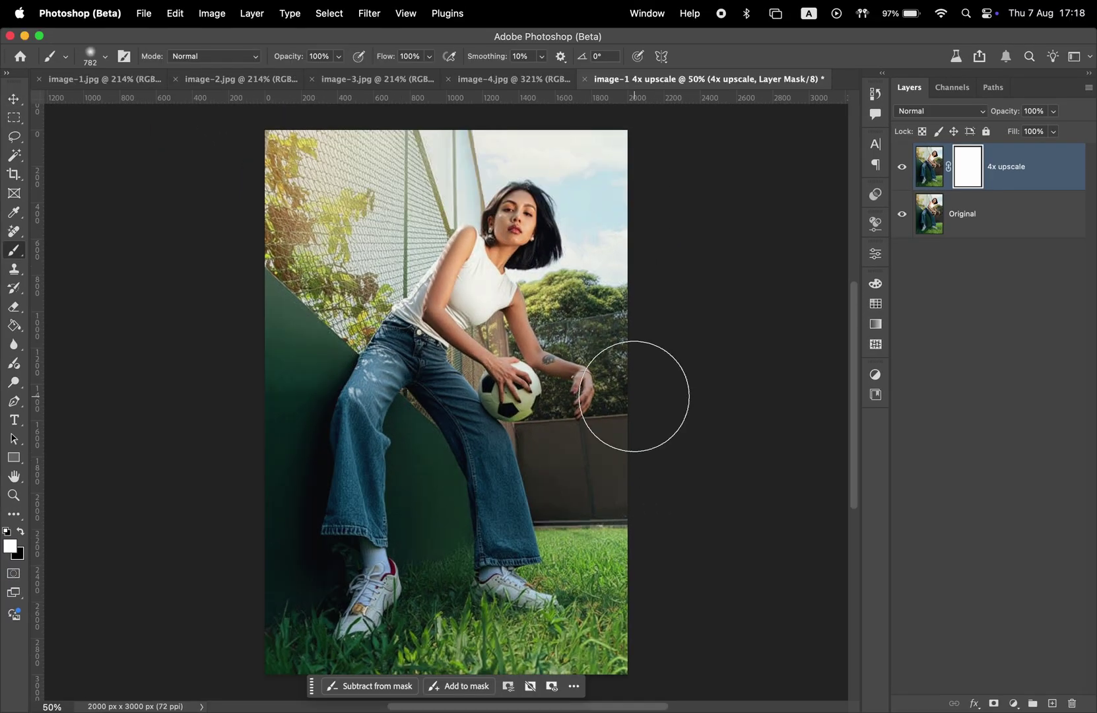
Compare the 4x upscale layer with the original around the woman's face by toggling the upscaled layer's visibility.
key("super+space")
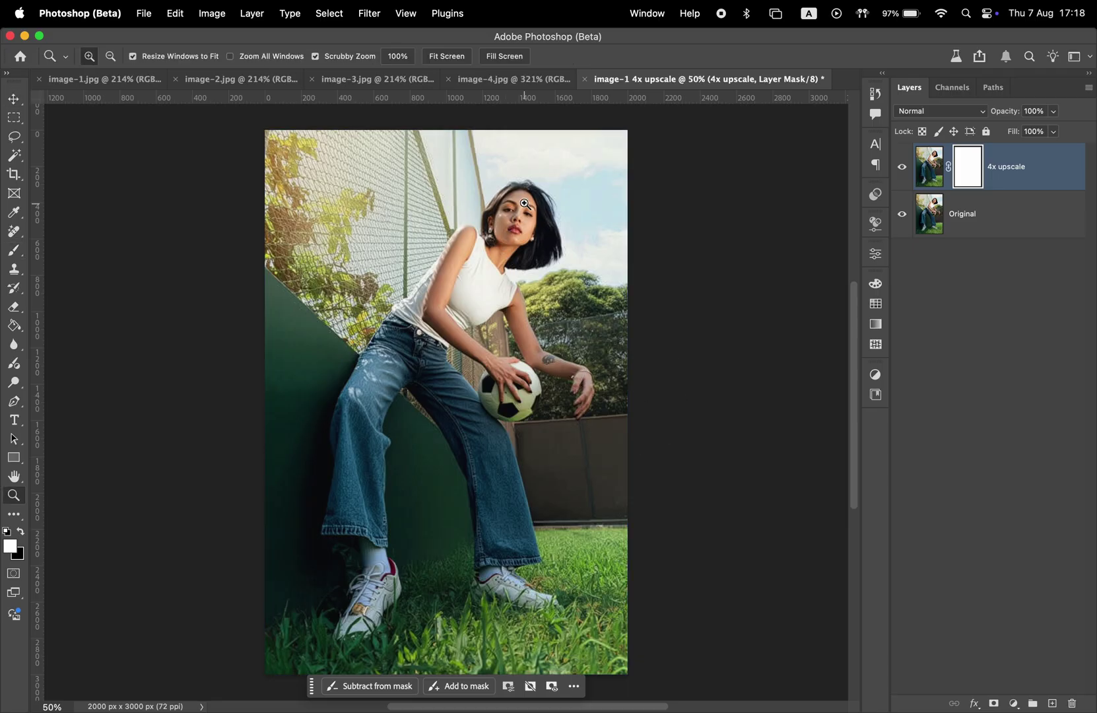
left_click_drag(522, 199, 591, 239)
key("super+space")
key("v")
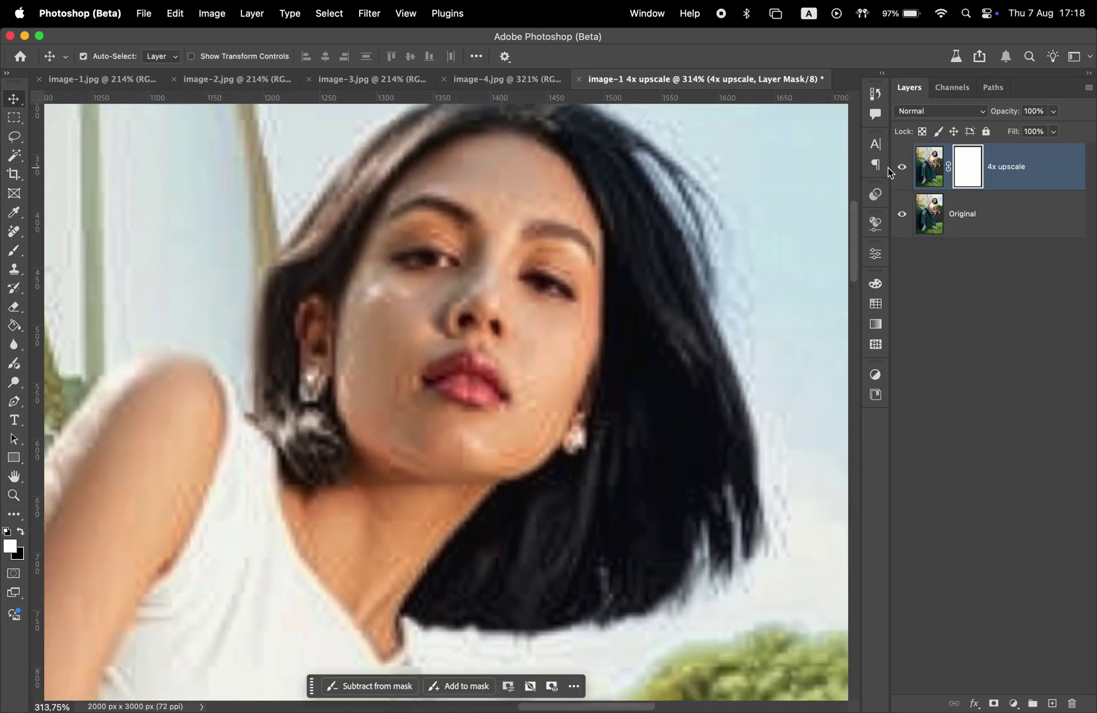
left_click(902, 171)
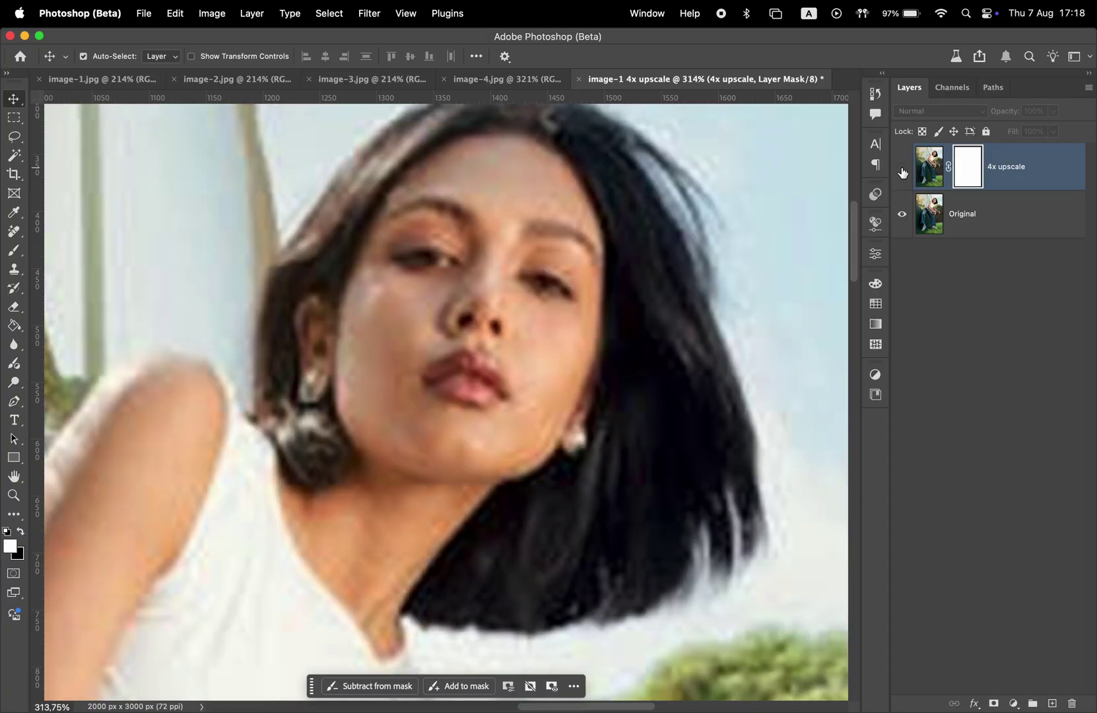
left_click(902, 170)
left_click(902, 170)
left_click(902, 170)
left_click(902, 170)
key("z")
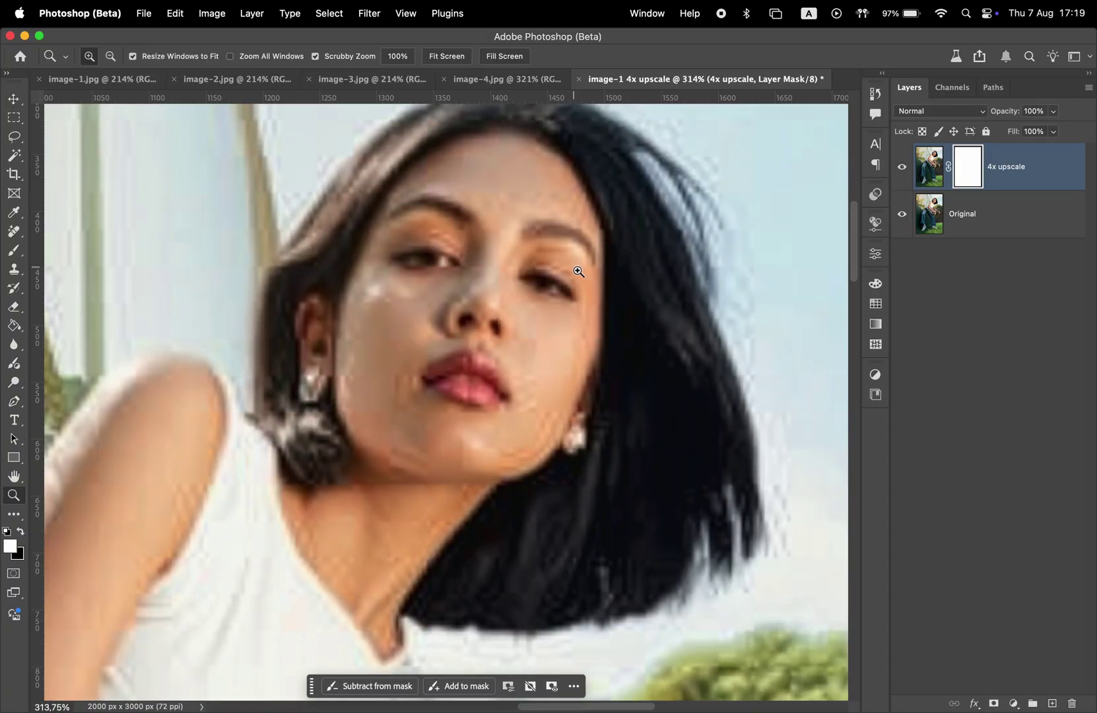
mouse_move(578, 269)
left_mouse_down()
mouse_move(504, 274)
mouse_move(586, 275)
mouse_move(569, 282)
left_mouse_up()
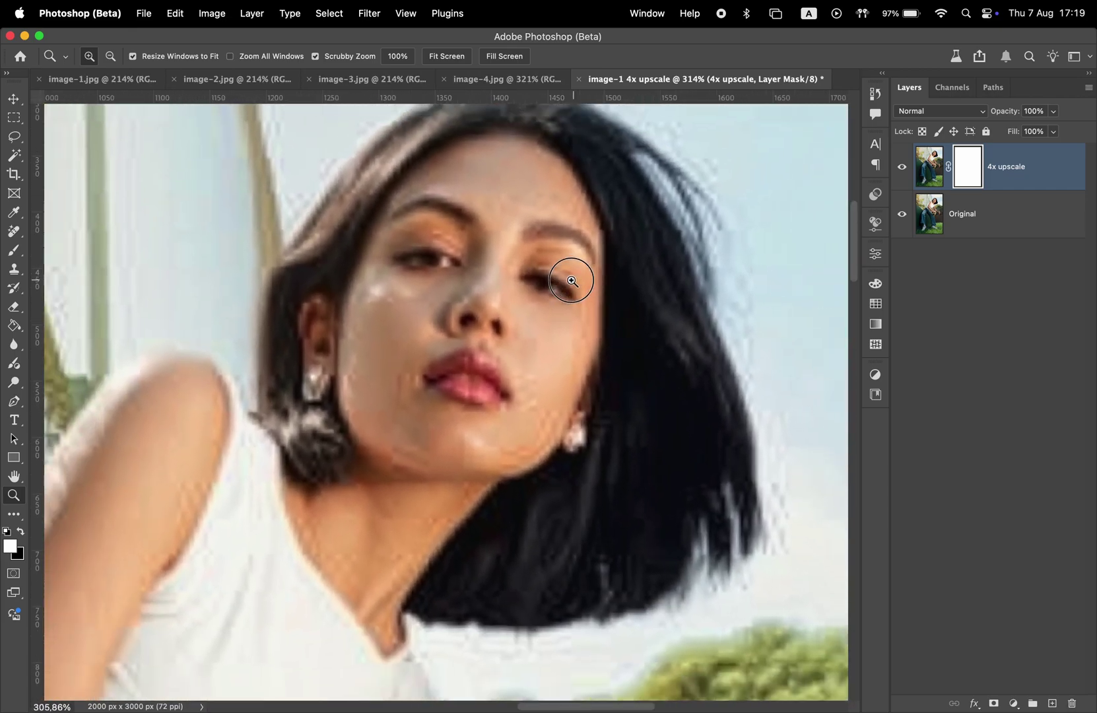
key("v")
left_click(903, 170)
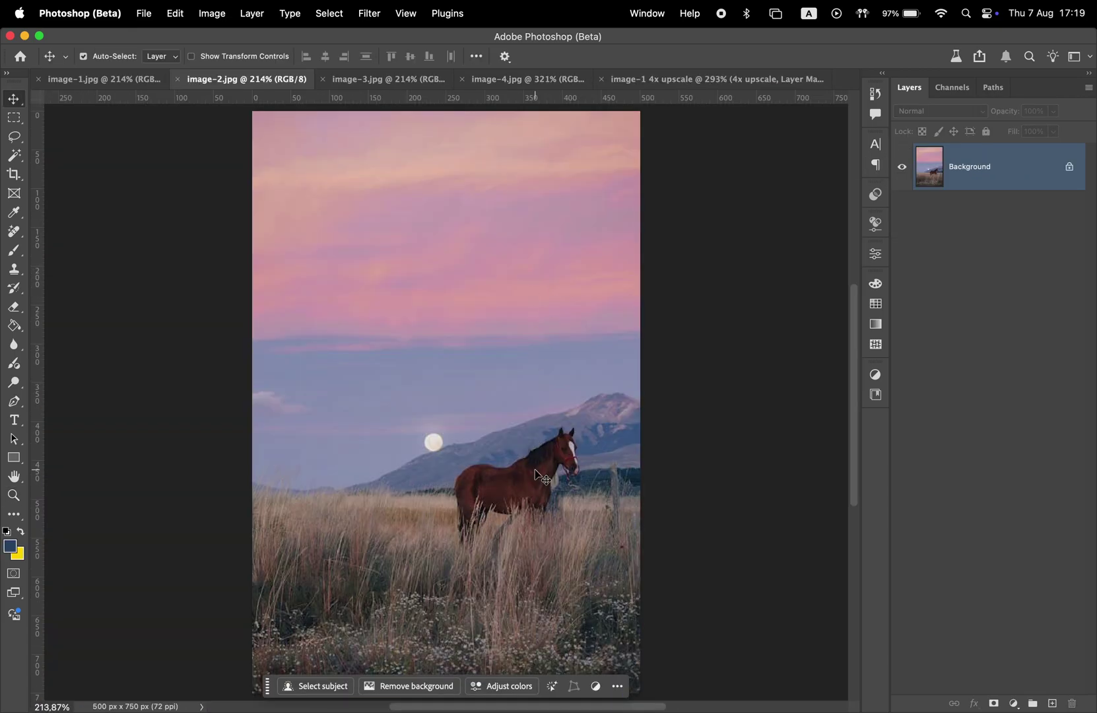
Upscale image-2.jpg, the horse photo, into a new document with Generative Upscale at 4x scale.
left_click(211, 13)
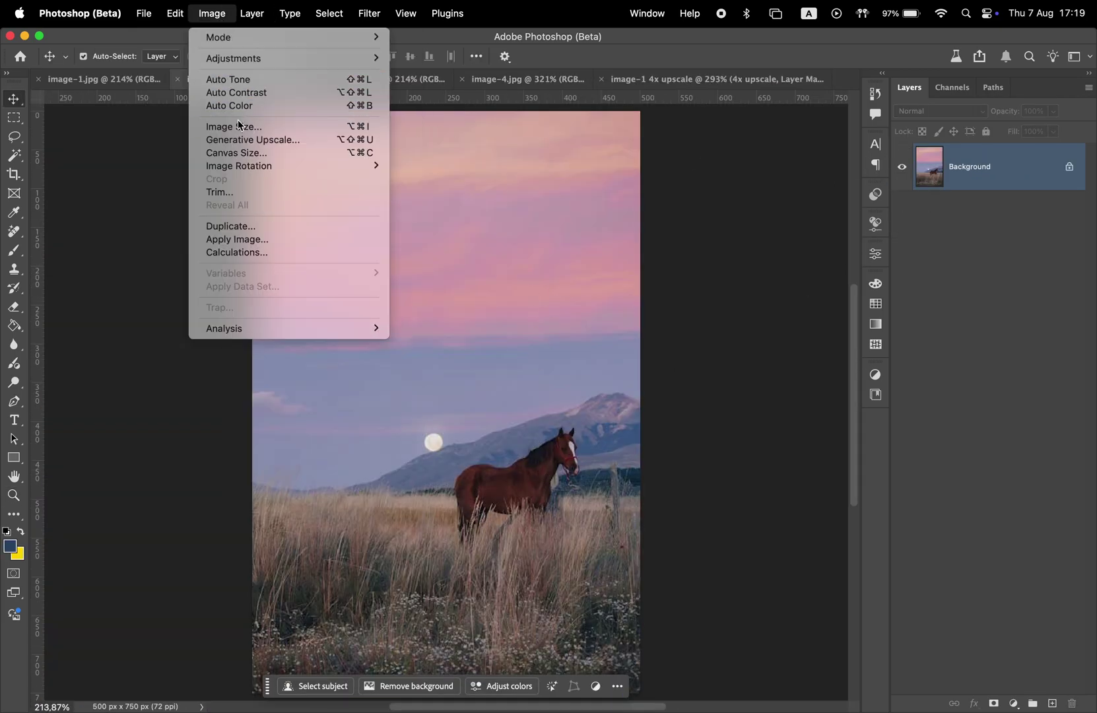
left_click(244, 140)
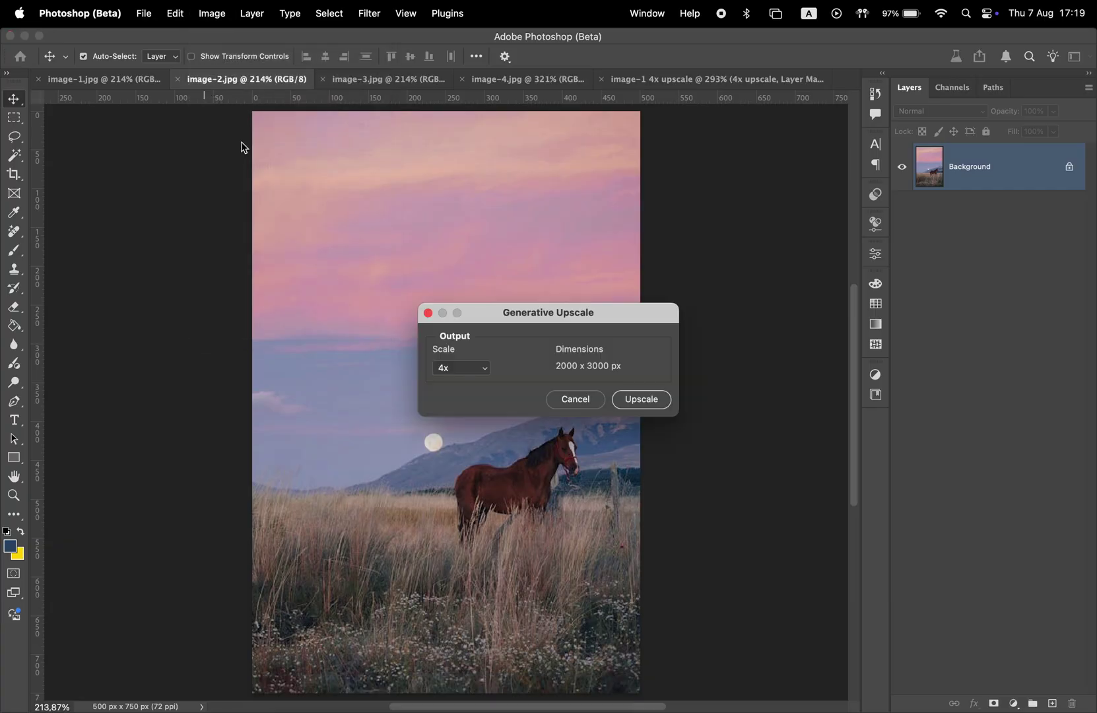
left_click(631, 400)
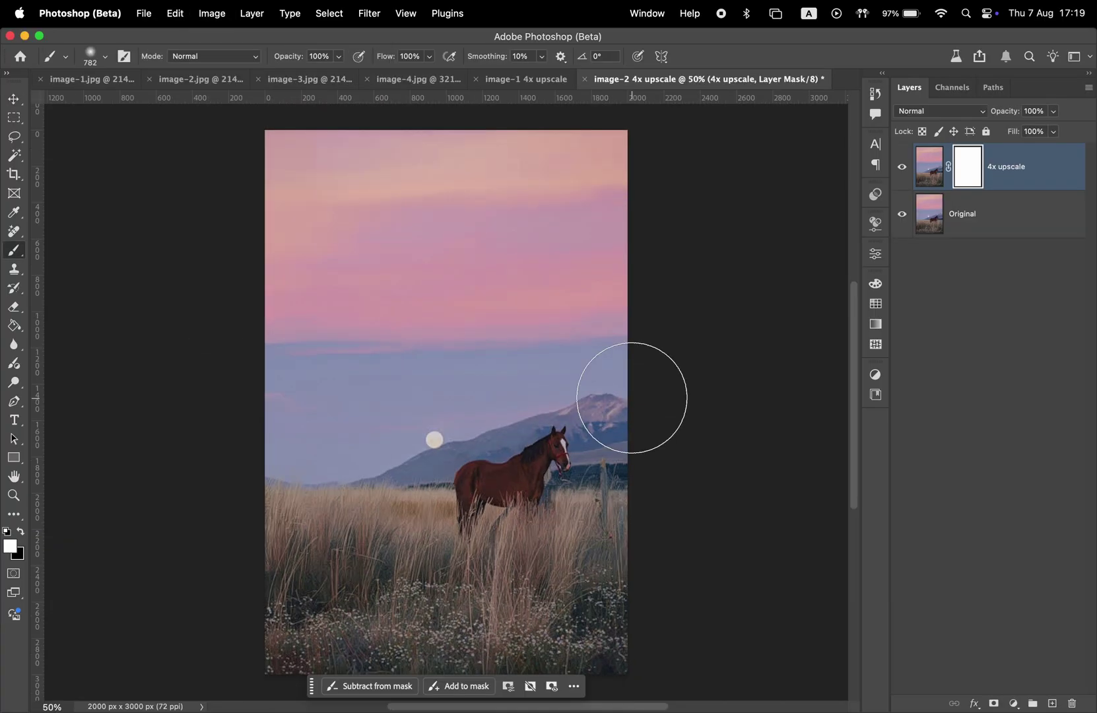
Compare the upscaled horse with the original by toggling the 4x upscale layer's visibility at close range.
left_click_drag(500, 507, 441, 505)
left_click(903, 167)
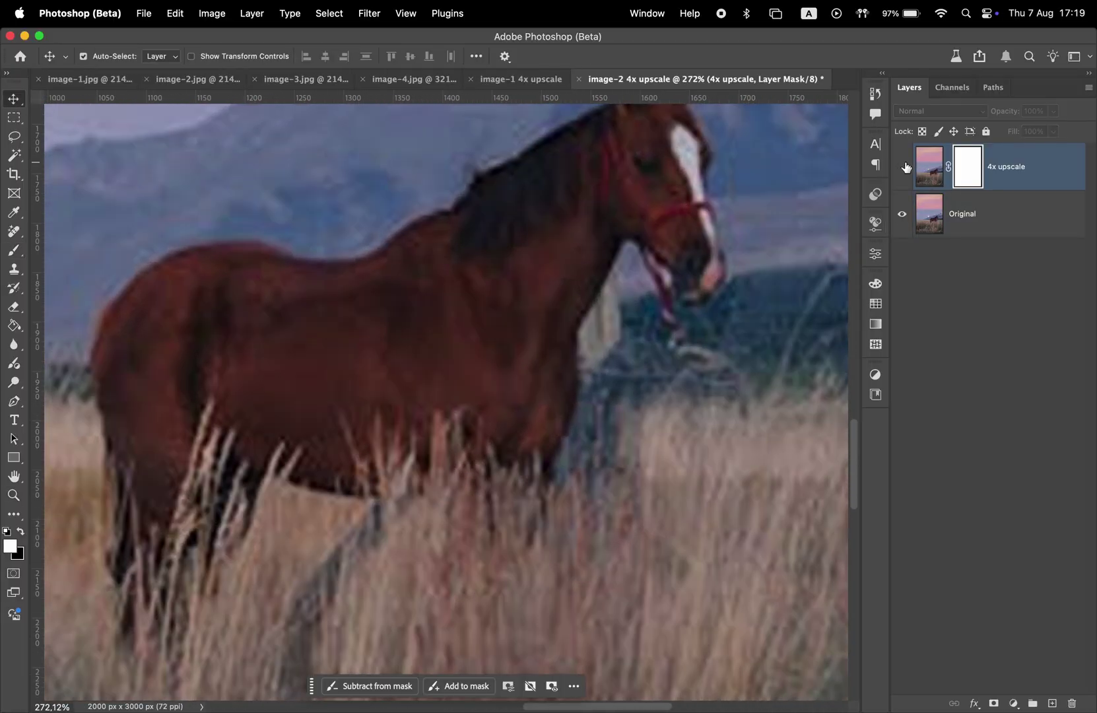
left_click(903, 167)
left_click(903, 167)
left_click(902, 167)
key("z")
left_click_drag(492, 320, 451, 314)
key("v")
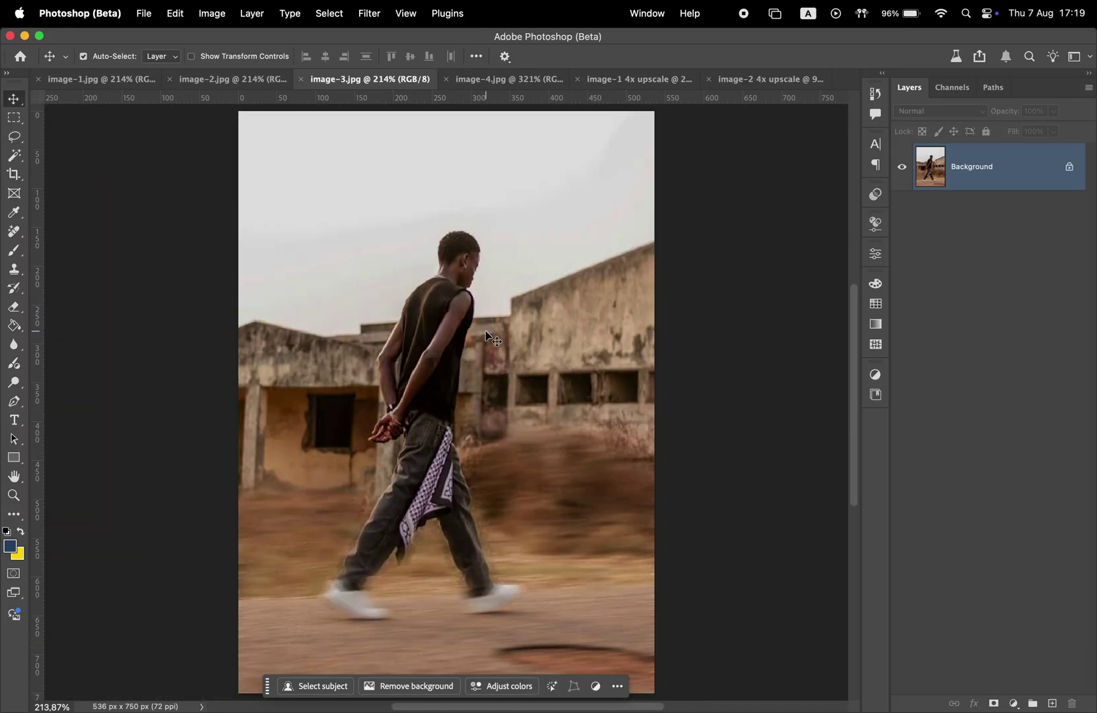
Upscale image-3.jpg, the walking man photo, into a new document with Generative Upscale at 4x scale.
left_click(212, 13)
left_click(274, 139)
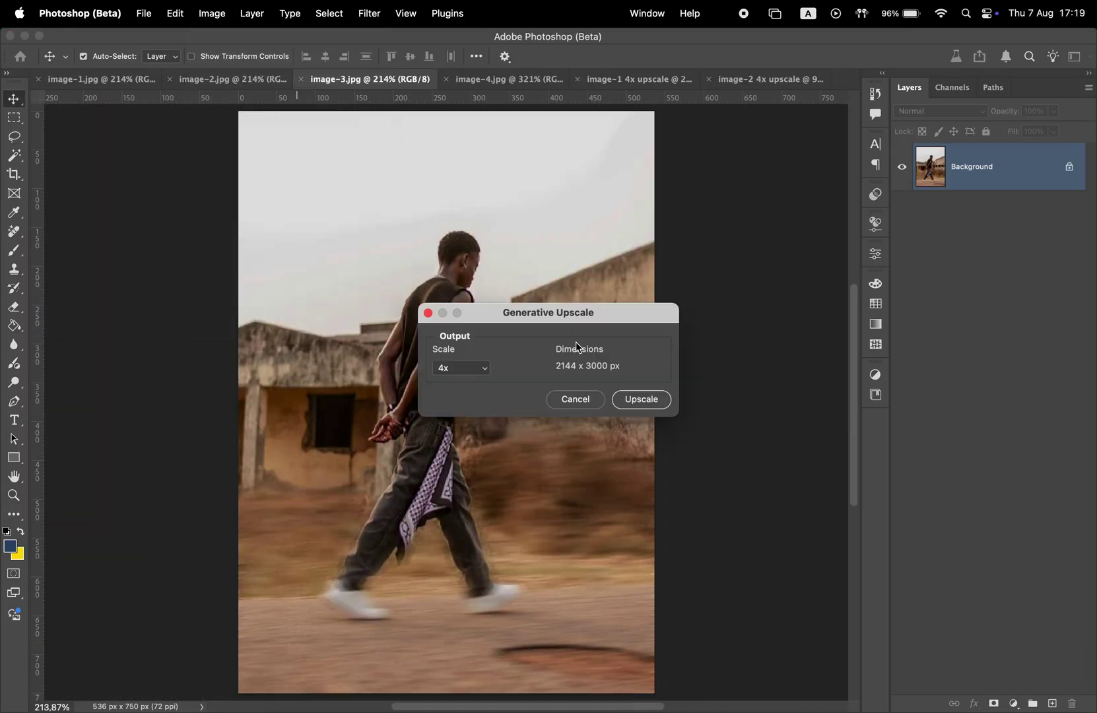
left_click(640, 399)
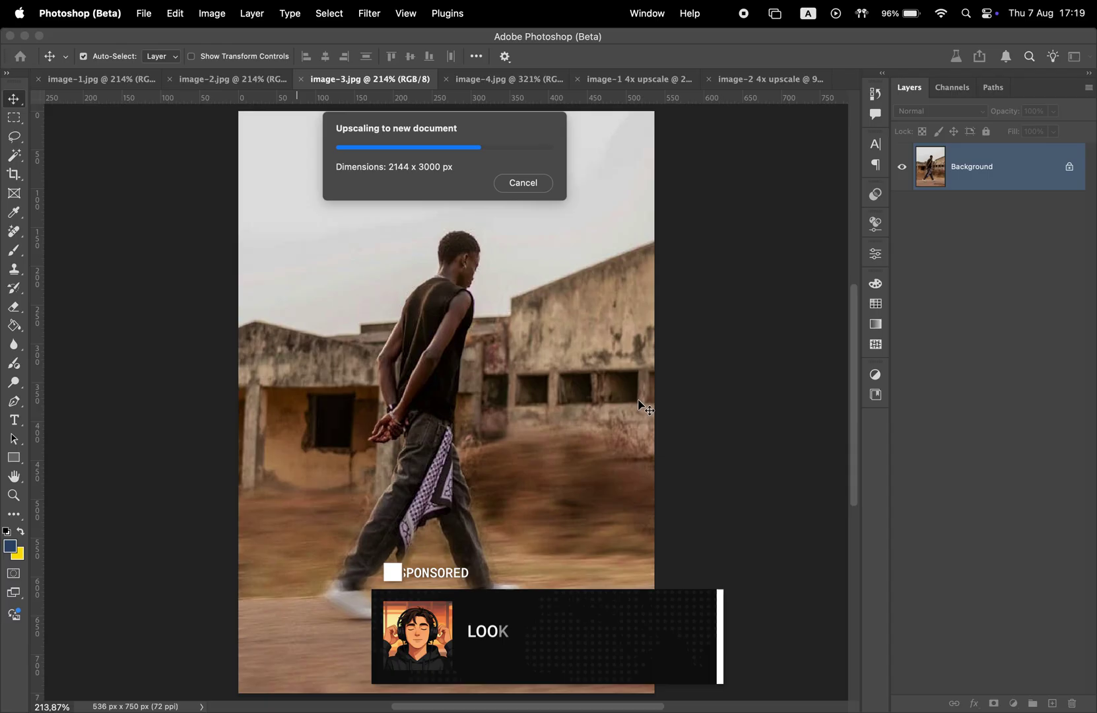
Compare the man's head and shoulders before and after upscaling by toggling the 4x upscale layer's visibility.
left_click_drag(475, 272, 551, 282)
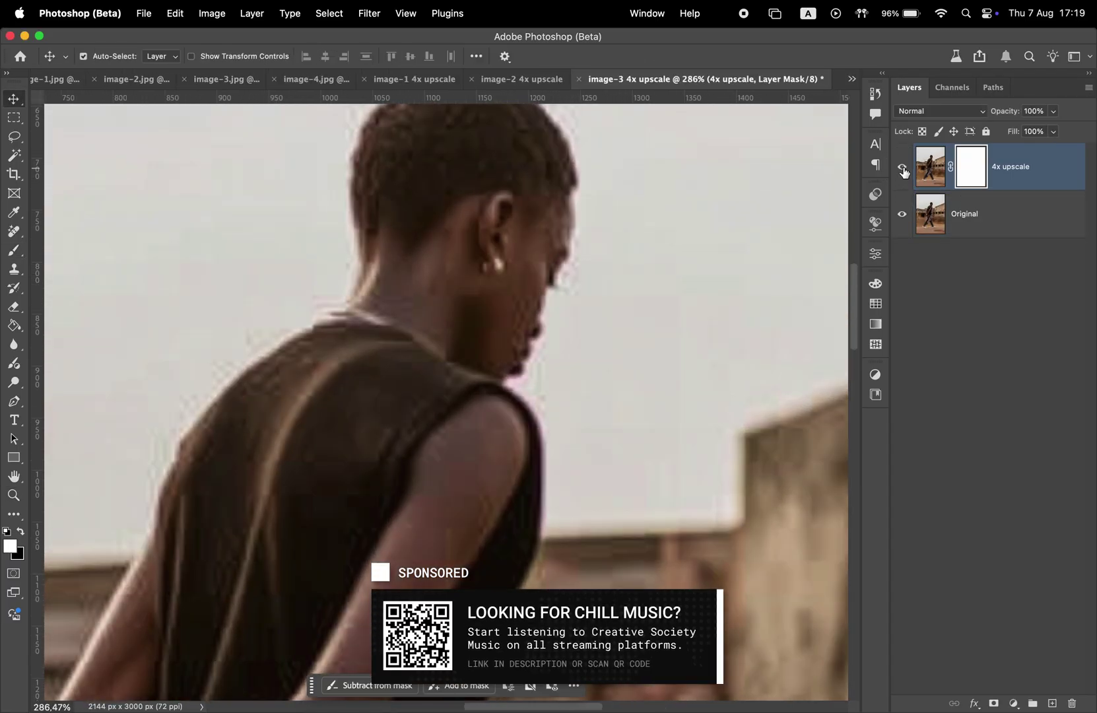
left_click(903, 169)
left_click(903, 170)
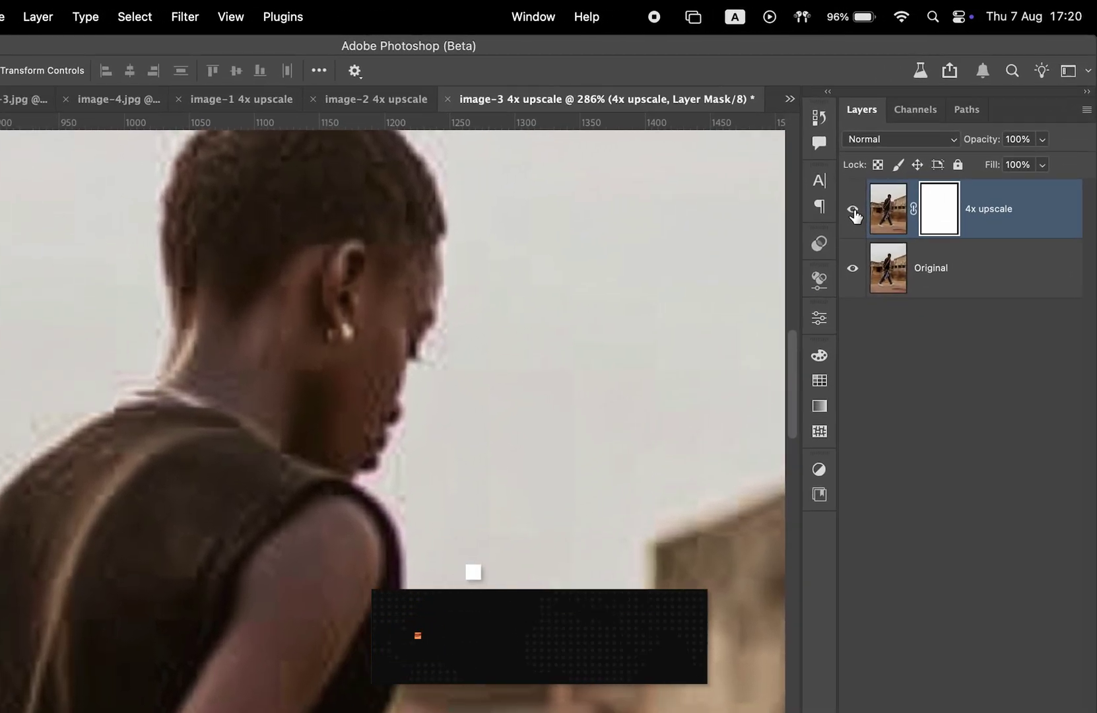
left_click(891, 177)
left_click(891, 177)
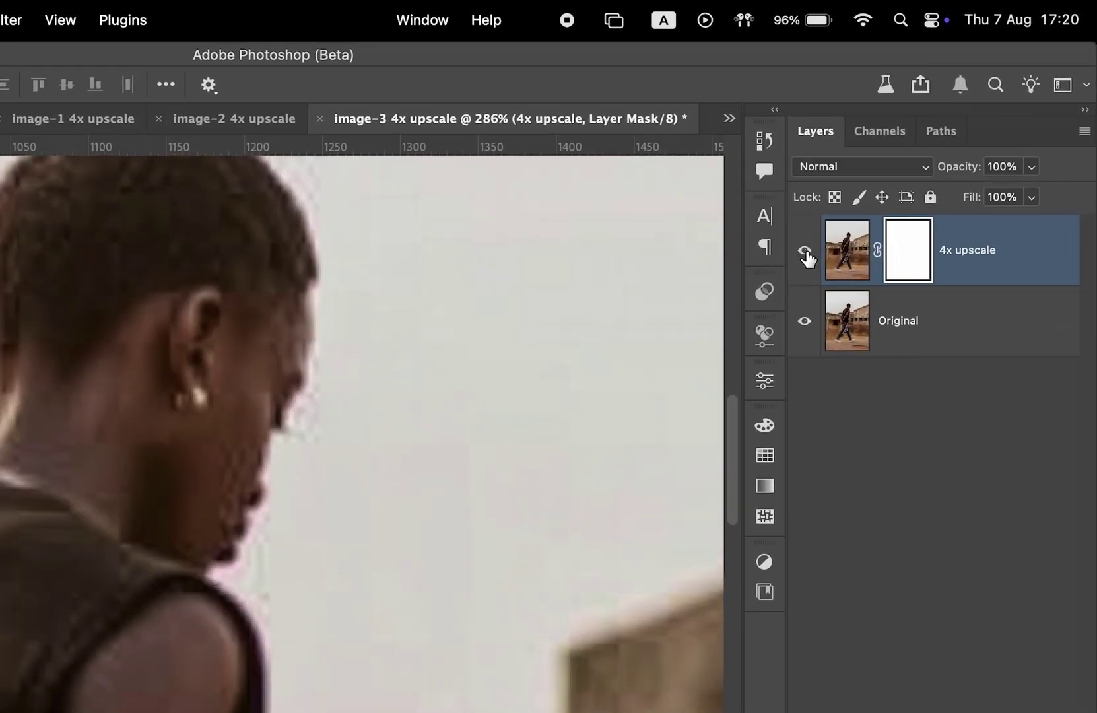
left_click(856, 254)
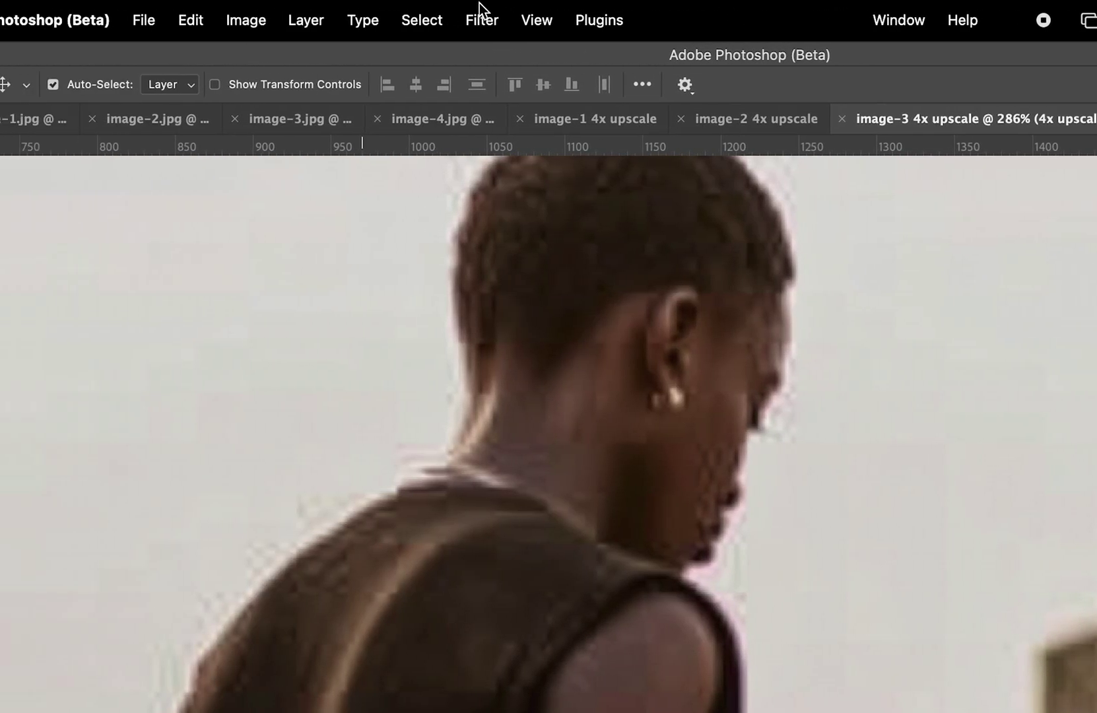
Set up the JPEG Artifacts Removal neural filter on the upscaled walking man at High strength, output to the current layer.
left_click(10, 16)
left_click(519, 120)
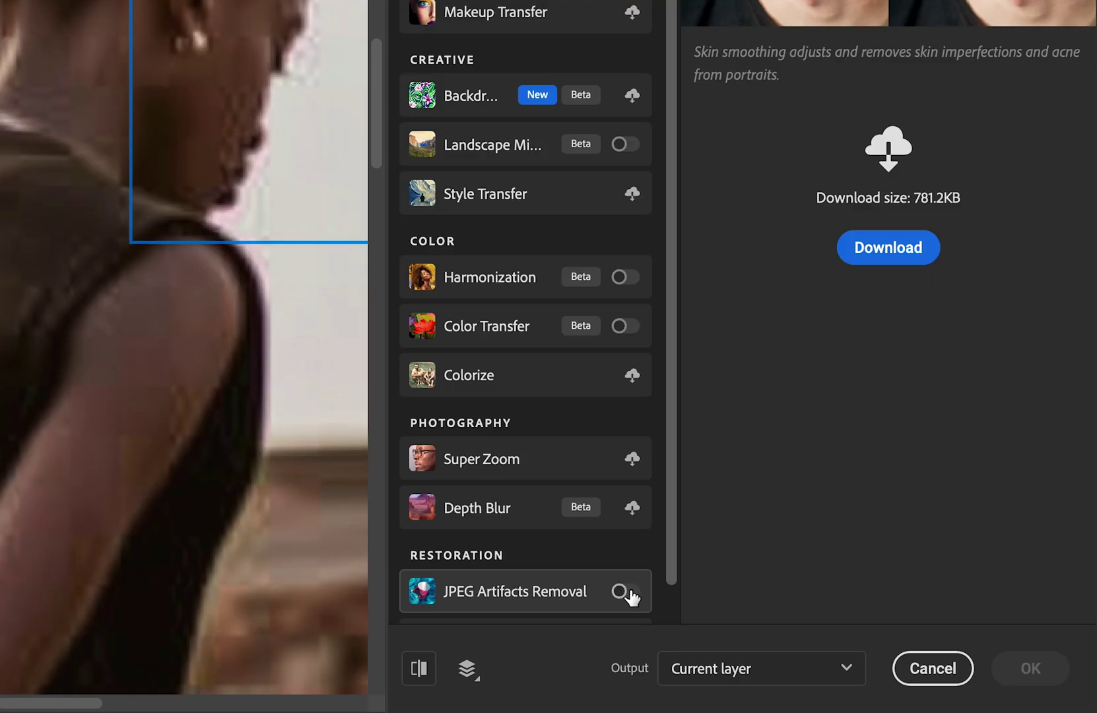
left_click(630, 593)
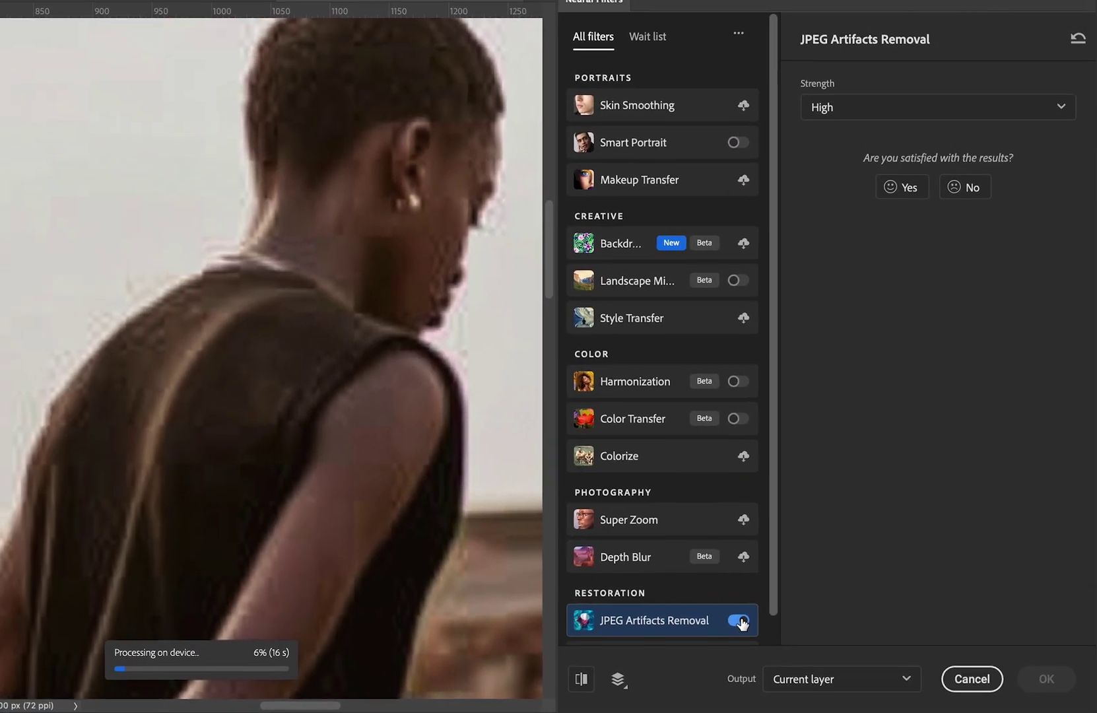
left_click(872, 110)
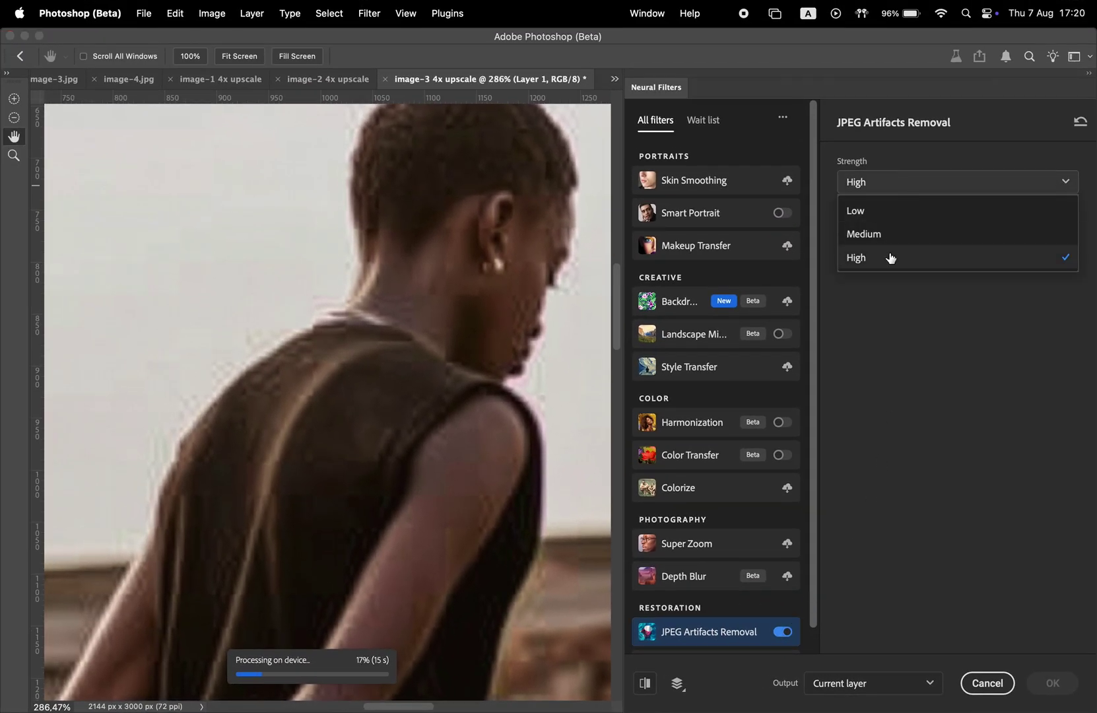
left_click(922, 313)
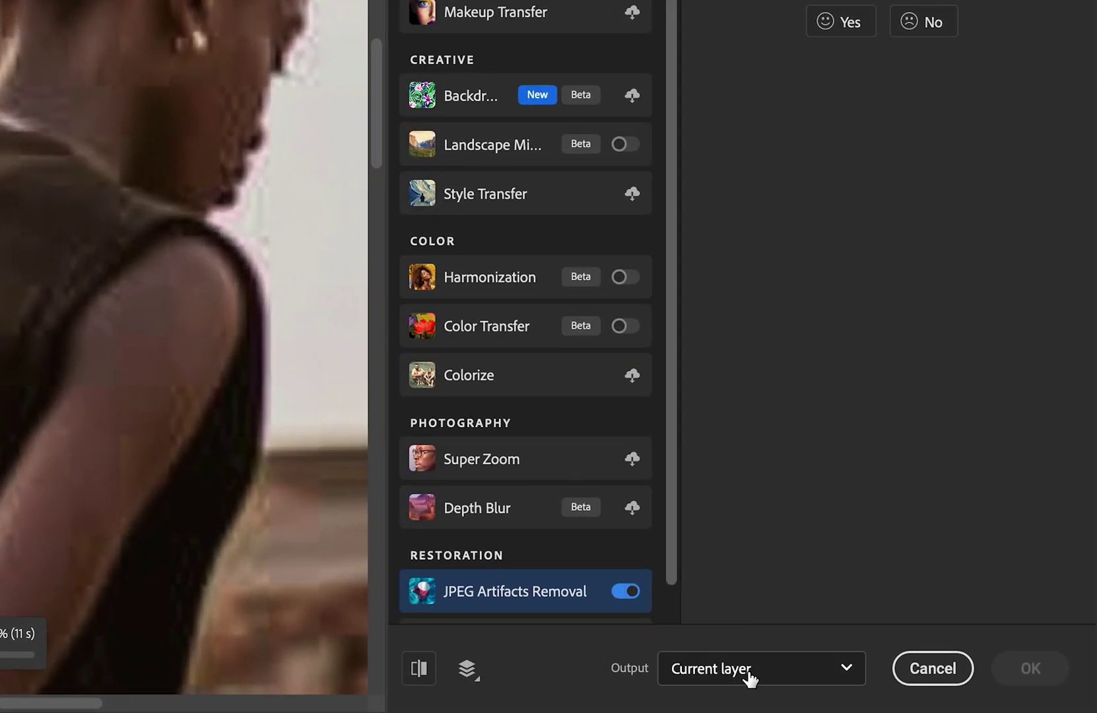
left_click(749, 677)
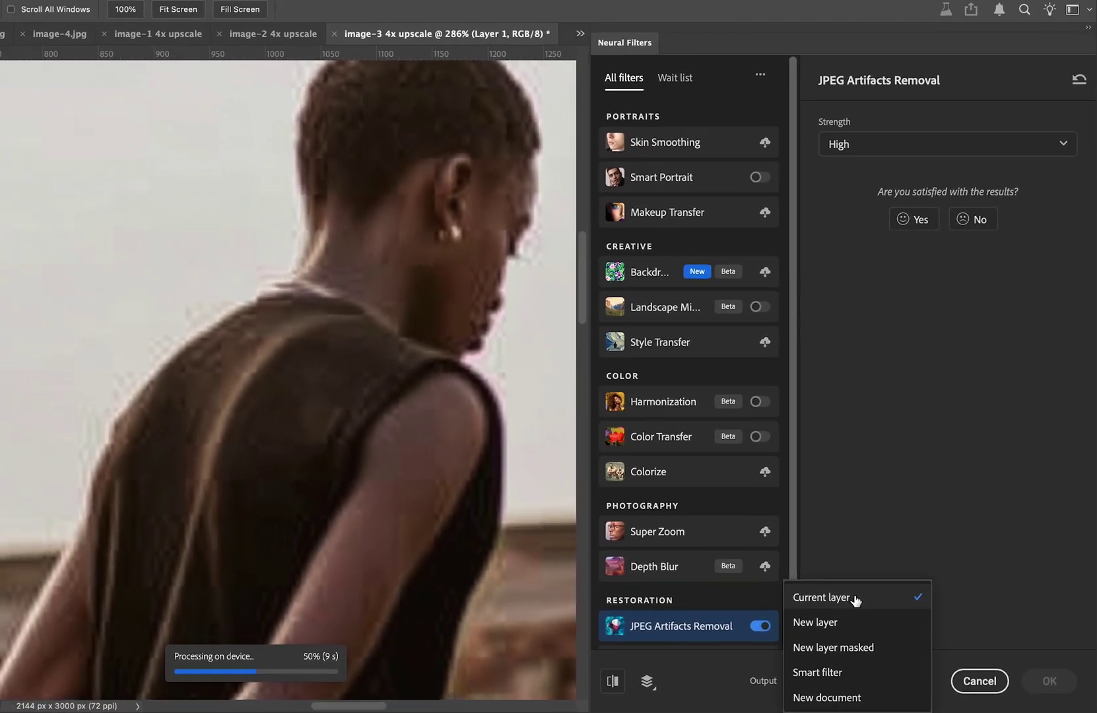
left_click(822, 597)
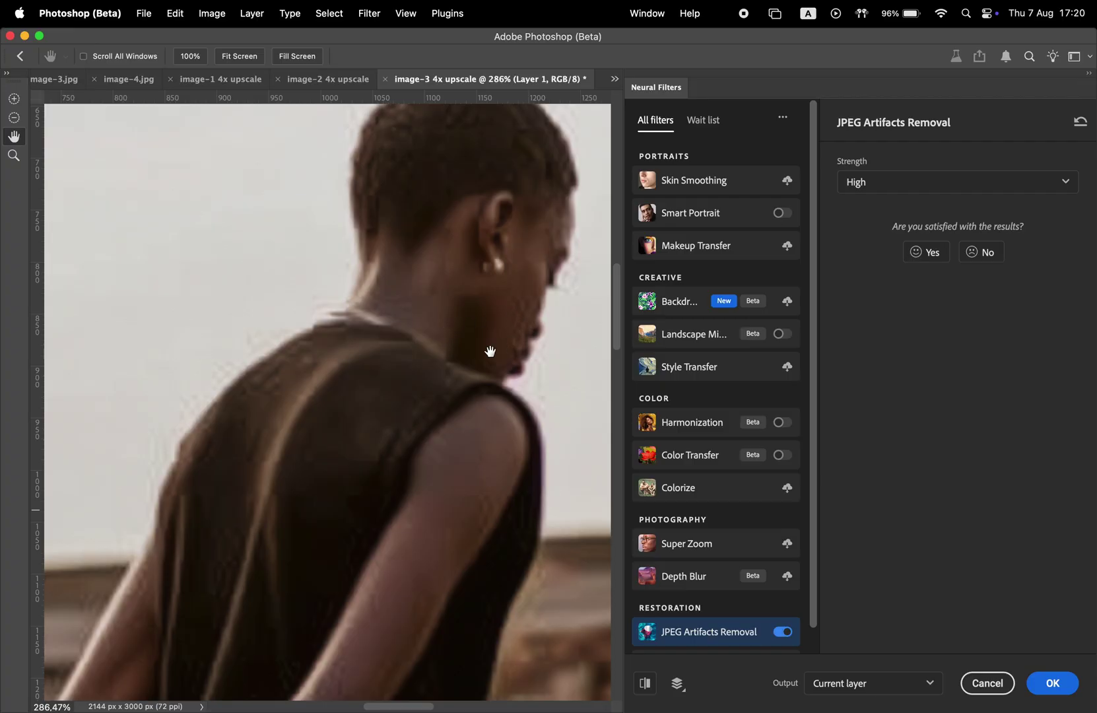
Compare the walking man with and without JPEG Artifacts Removal by toggling the filter off and on.
left_click(783, 633)
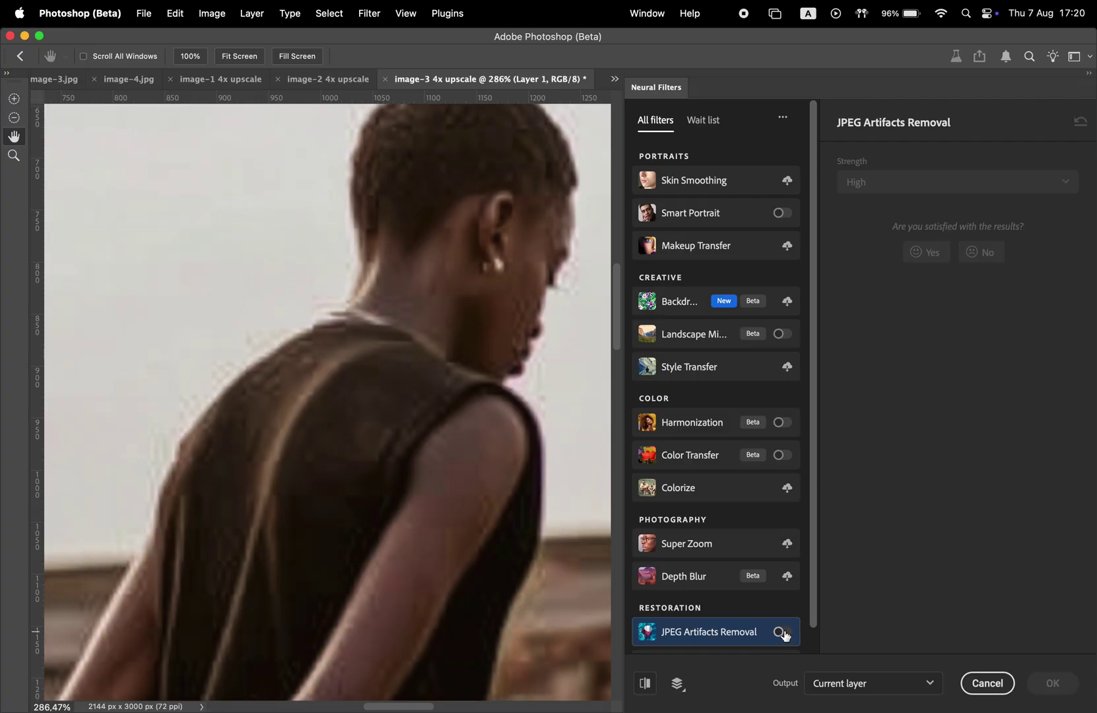
left_click(784, 633)
left_click(784, 633)
left_click(783, 633)
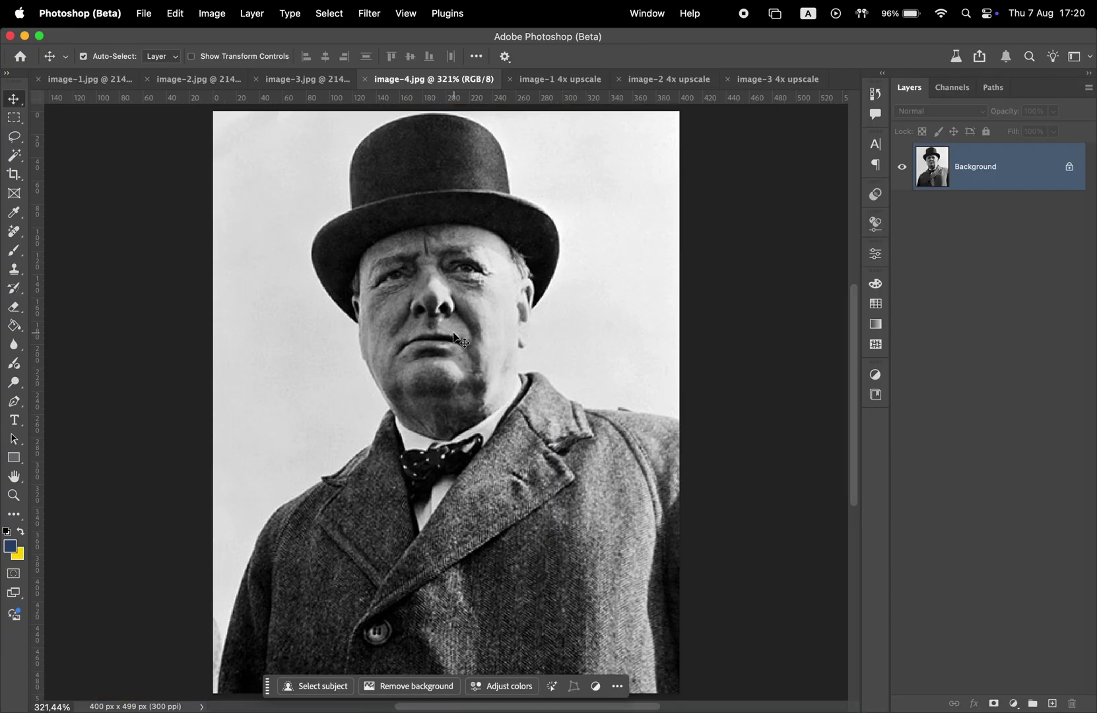
Upscale image-4.jpg, the black-and-white portrait, into a new document with Generative Upscale at 4x scale.
left_click(212, 13)
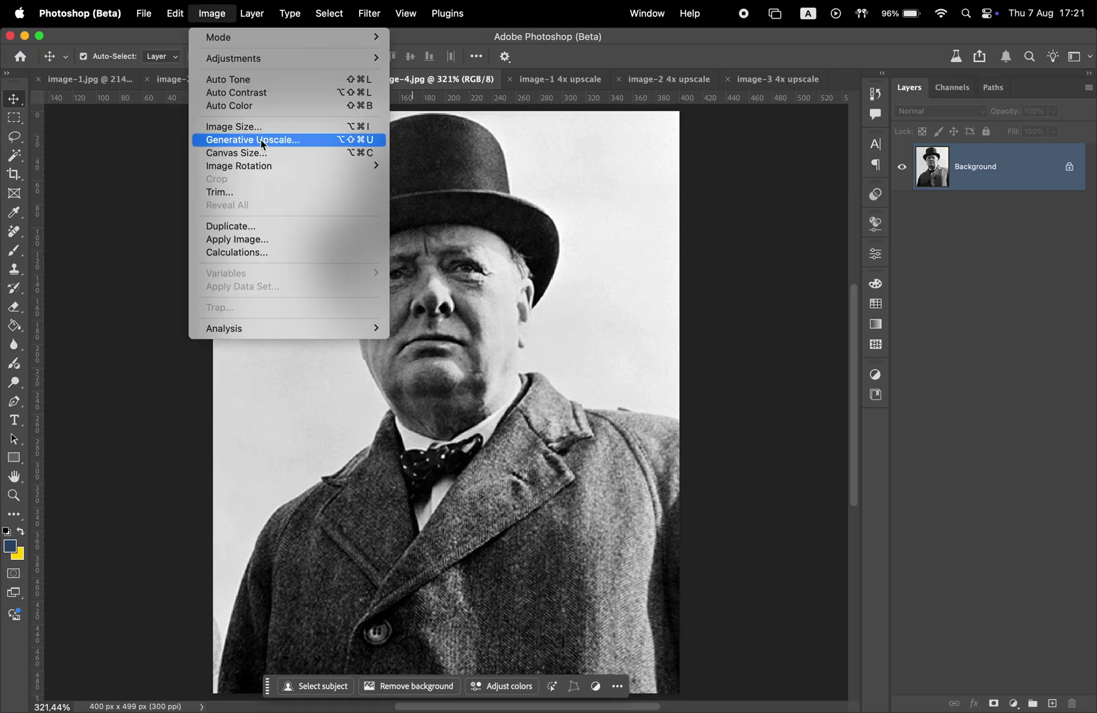
left_click(245, 140)
left_click(637, 396)
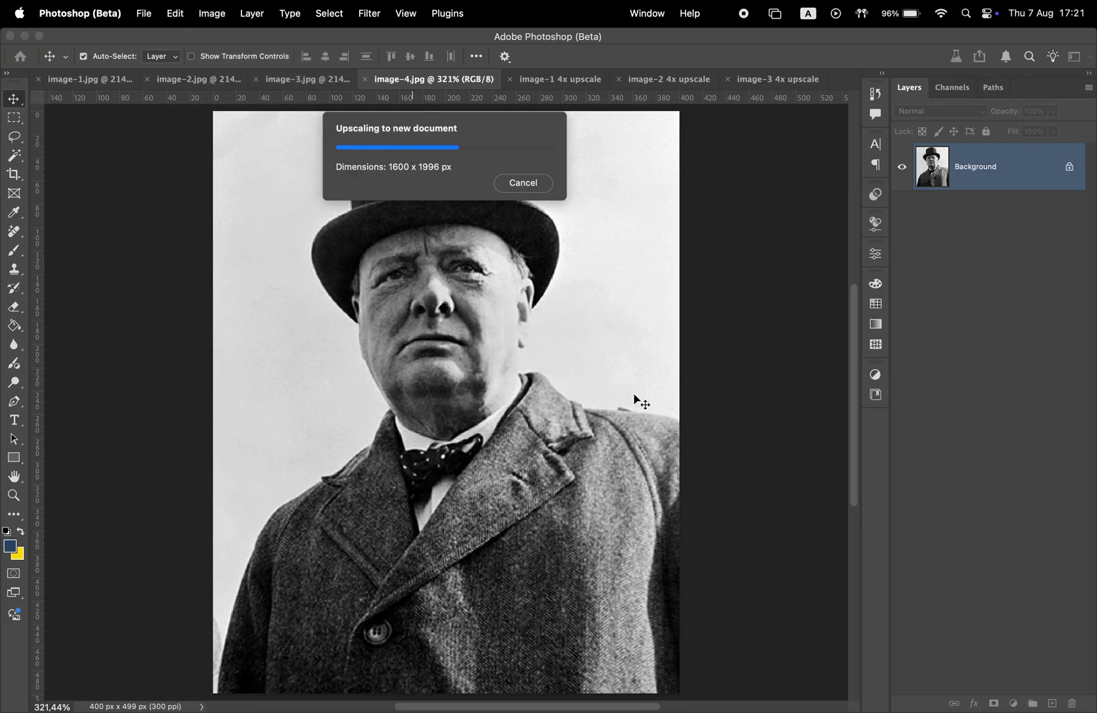
Compare the portrait's face before and after upscaling by toggling the 4x upscale layer's visibility at close range.
key("v")
key("z")
left_click_drag(440, 297, 529, 296)
left_click(902, 169)
left_click(906, 165)
left_click(906, 165)
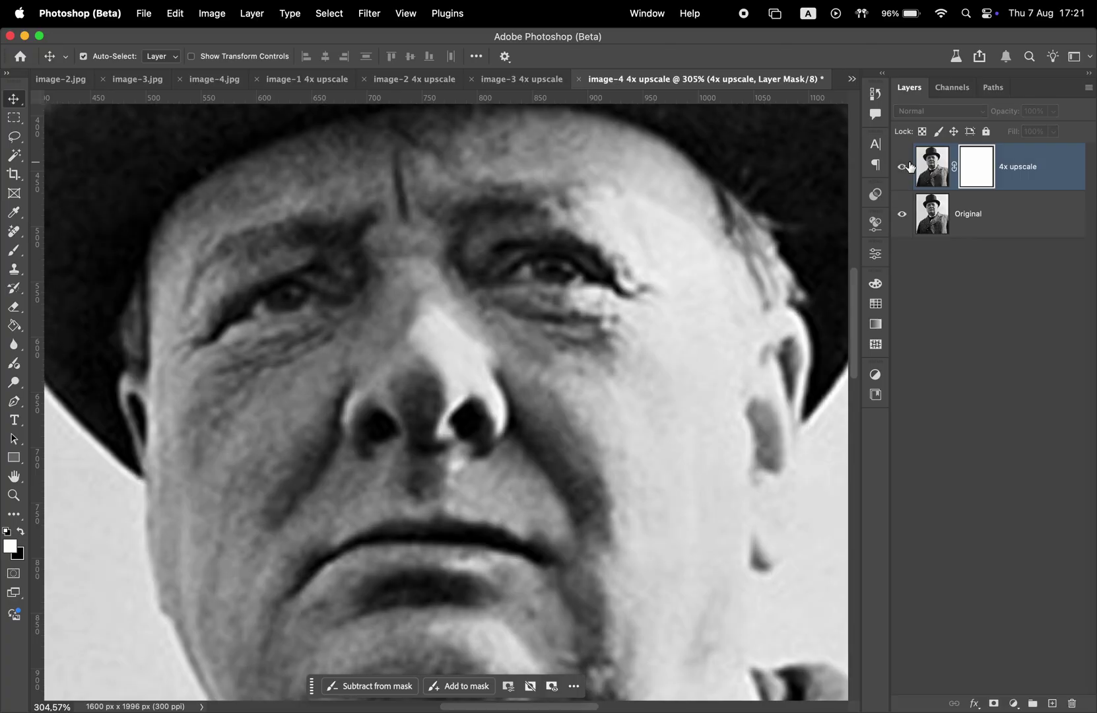
left_click(906, 165)
left_click(906, 165)
left_click(906, 165)
key("z")
left_click_drag(484, 292, 441, 290)
key("v")
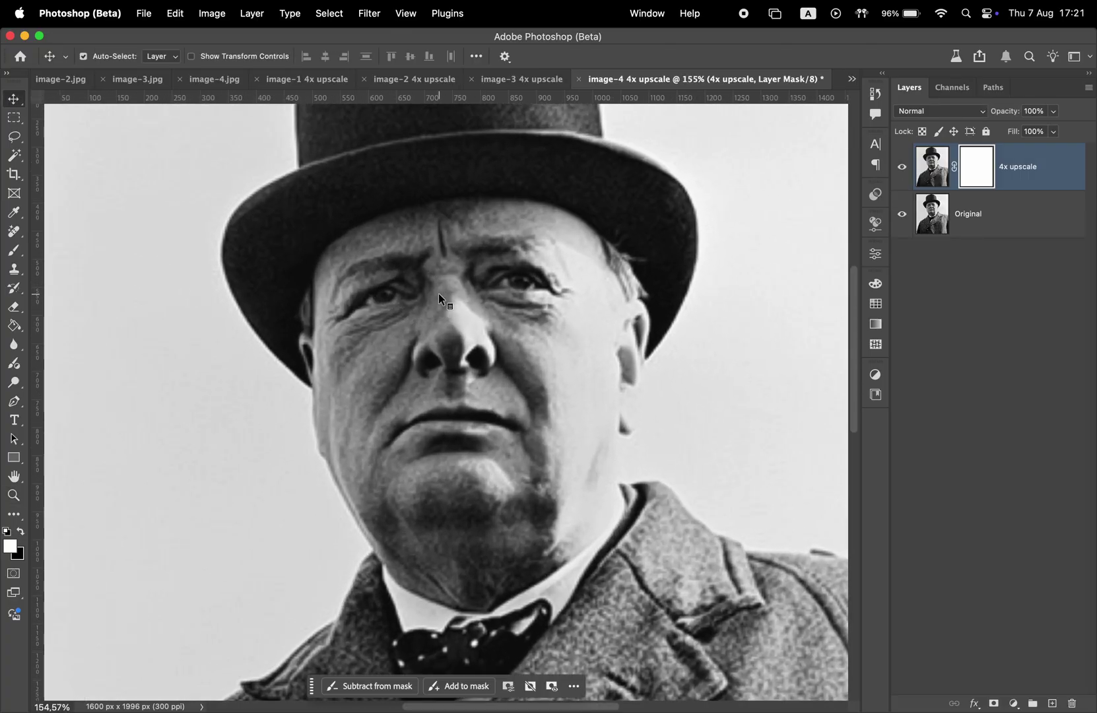
key("ctrl+Tab")
key("ctrl+Tab")
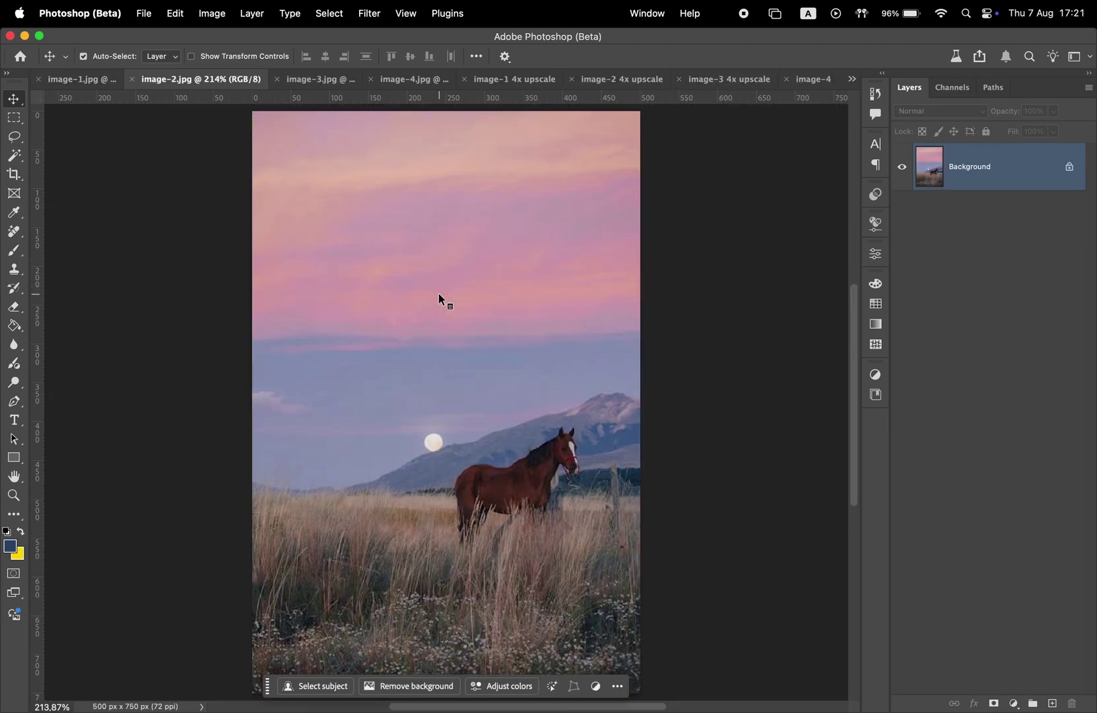
Switch to Chrome and search rawpixel's JPEG images for "city".
key("super+Tab")
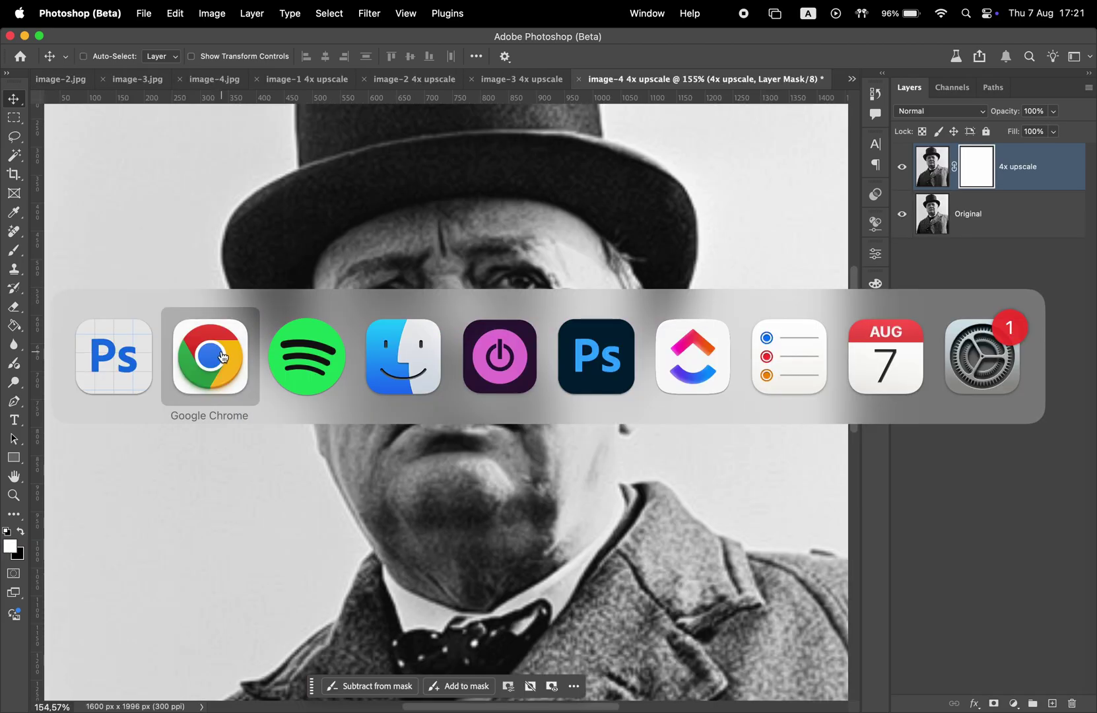
left_click(224, 357)
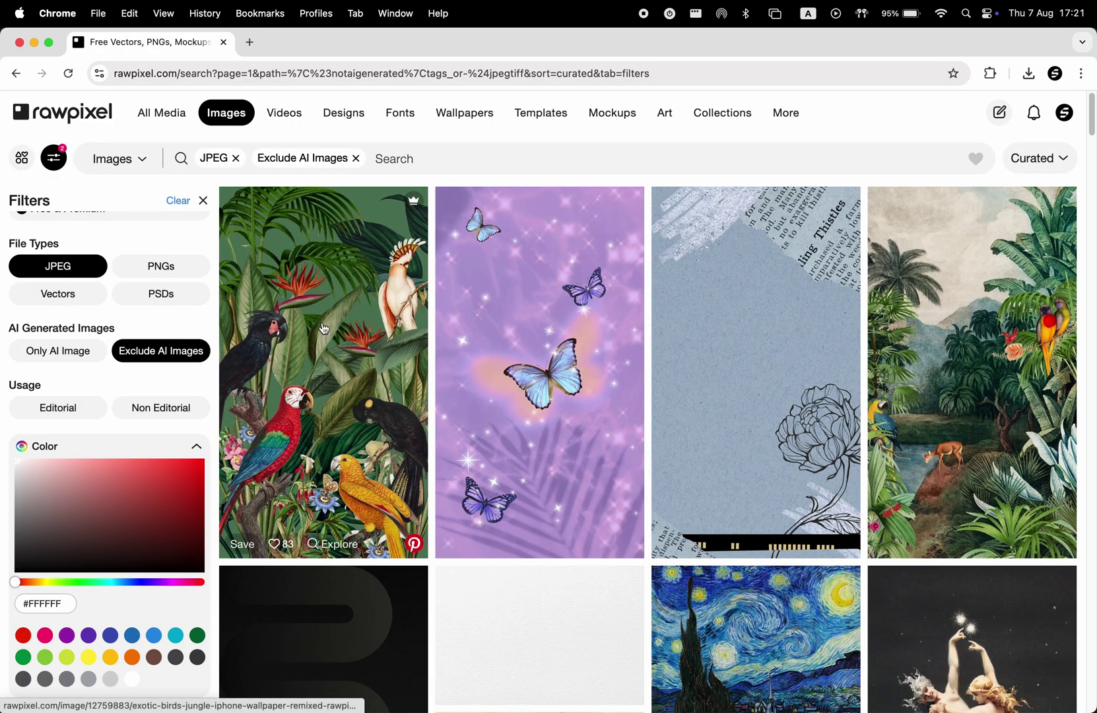
left_click(459, 157)
type("c")
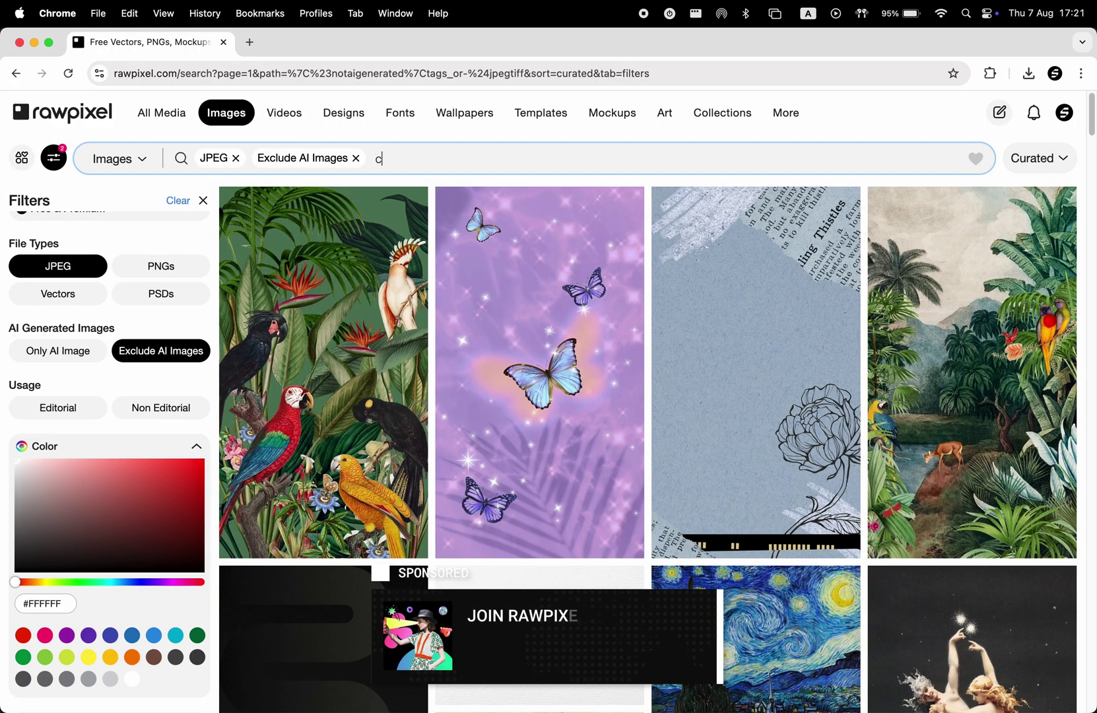
type("ity")
key("Return")
Find the Manhattan, New York skyline photo among the city results and download its low-resolution and high-resolution JPEGs.
scroll(649, 274, "down", 1)
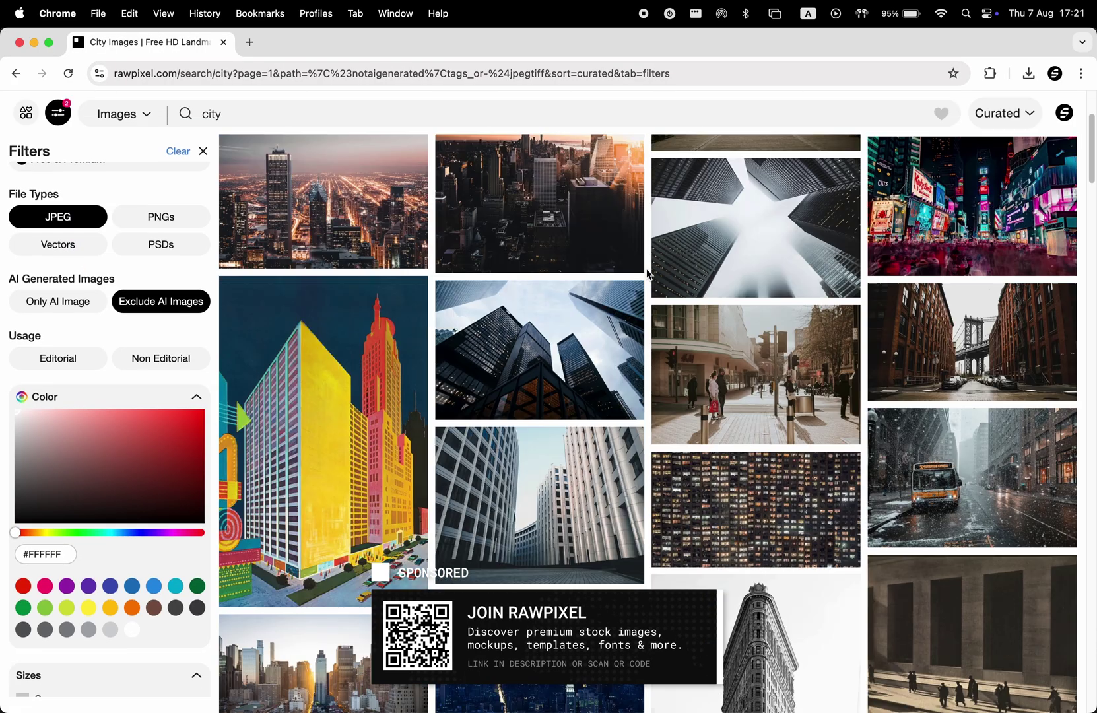
scroll(650, 274, "down", 10)
scroll(650, 274, "up", 3)
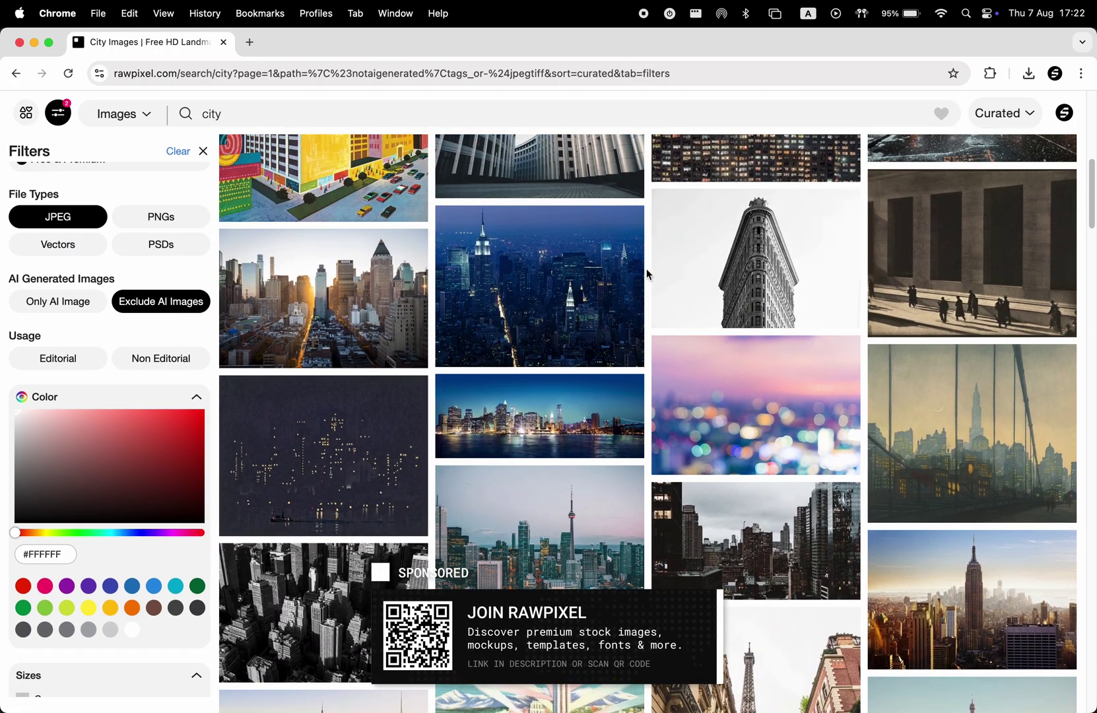
scroll(647, 274, "down", 5)
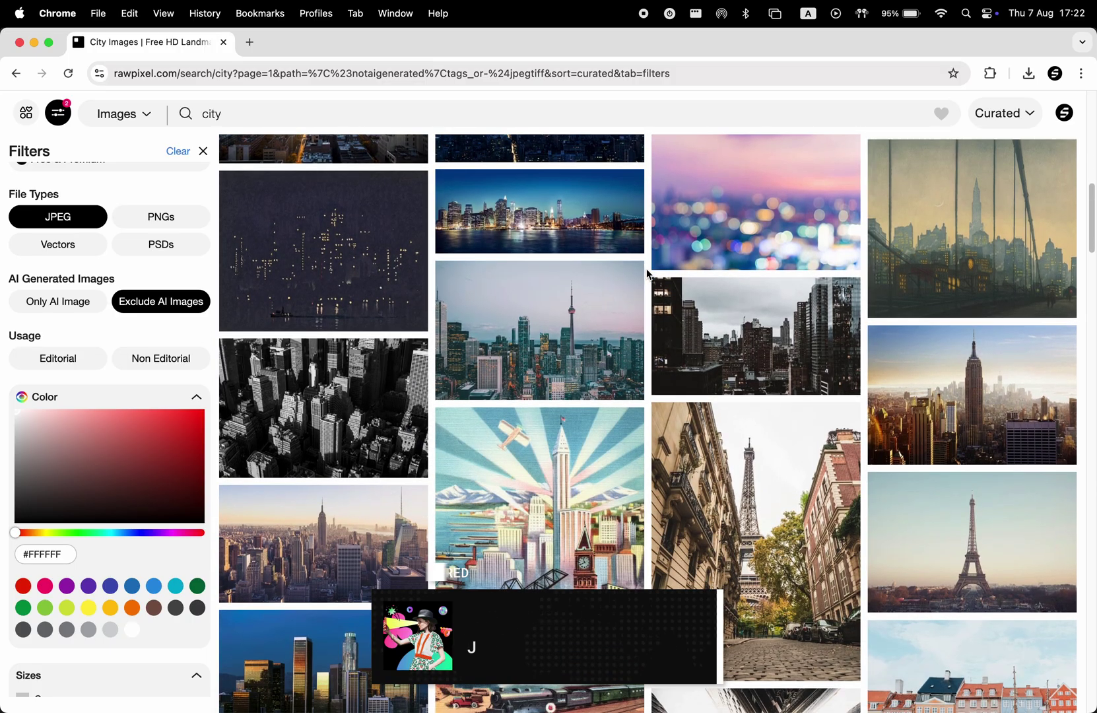
scroll(649, 275, "down", 3)
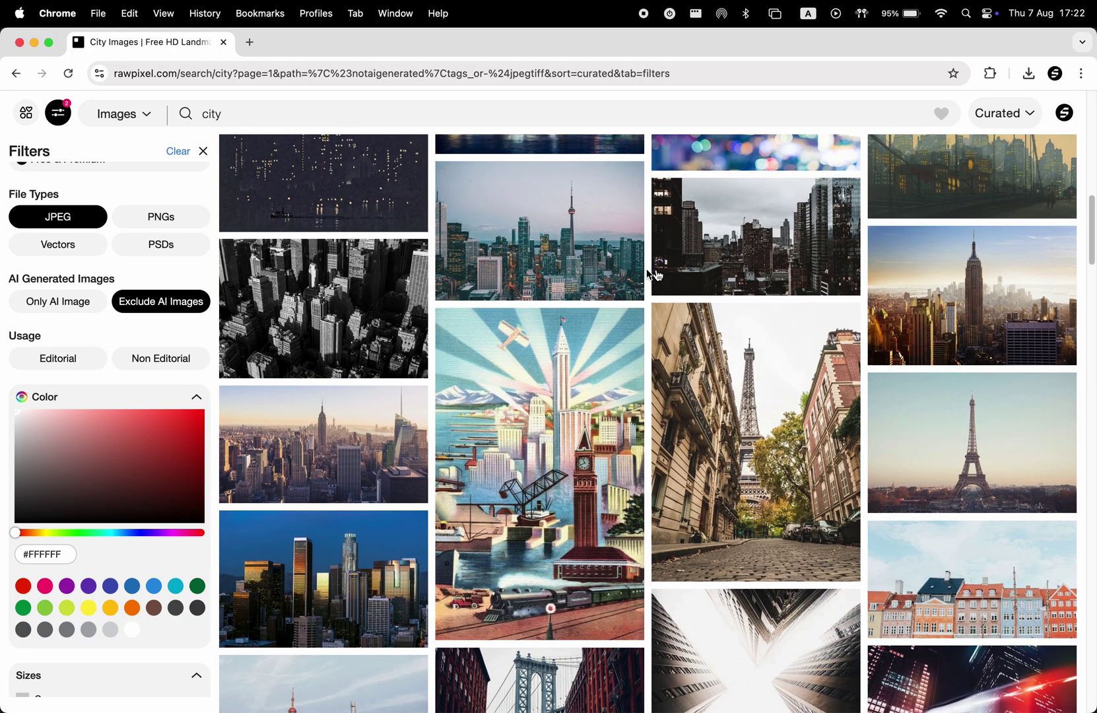
scroll(707, 317, "up", 15)
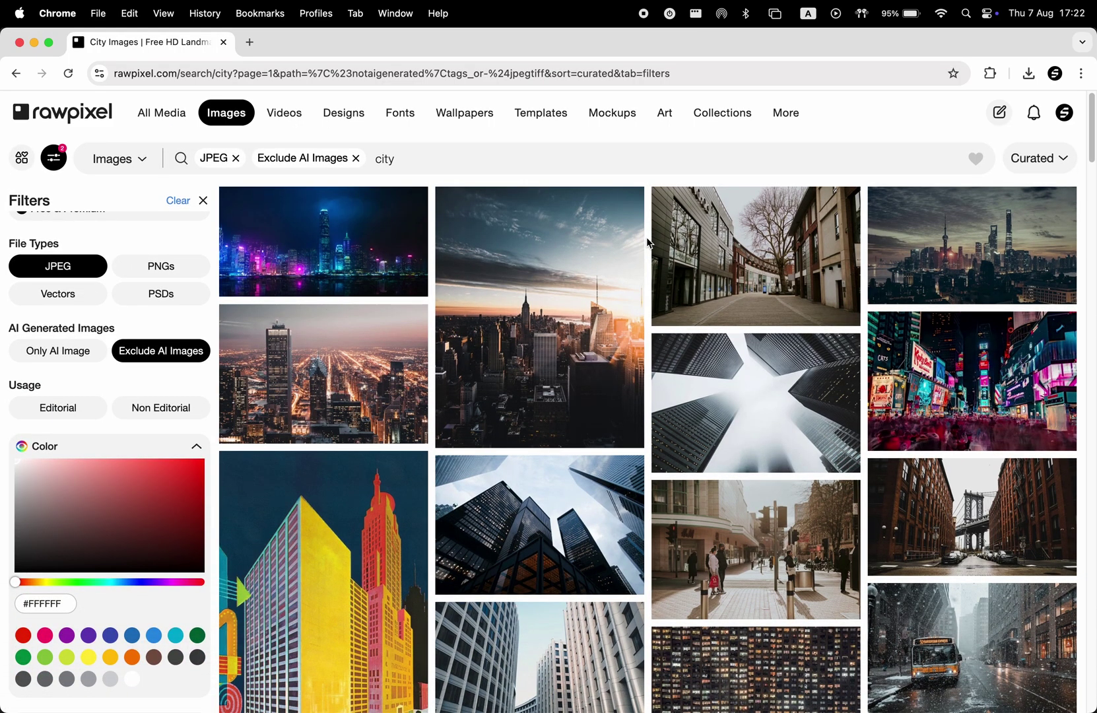
scroll(647, 238, "down", 20)
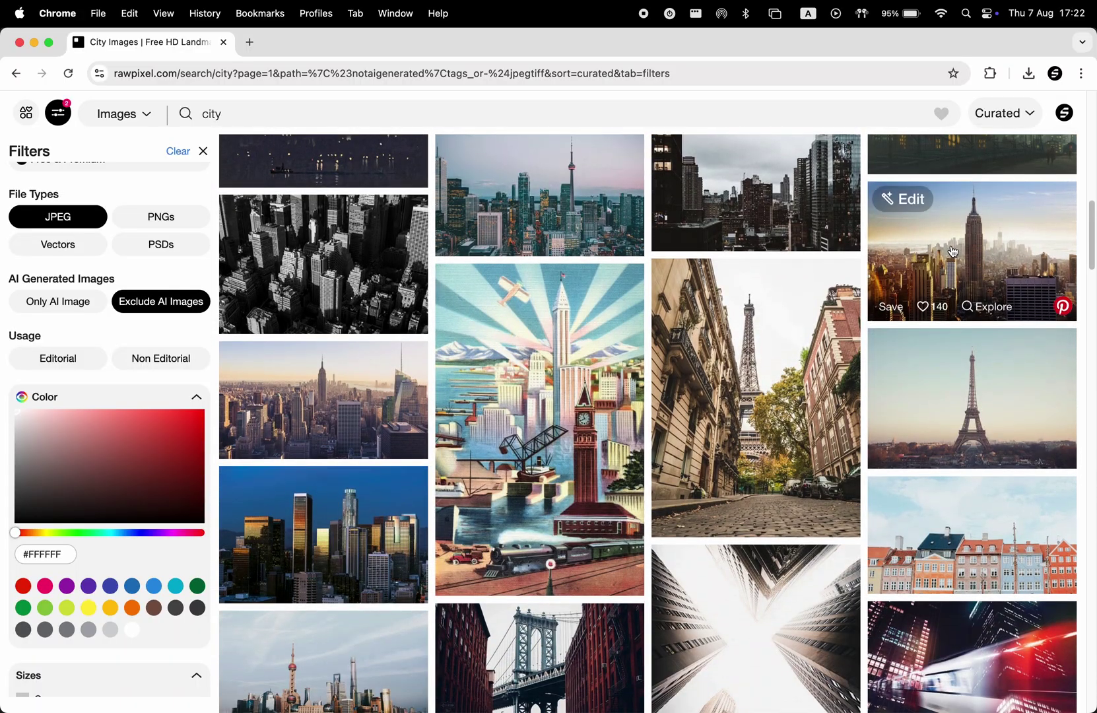
left_click(954, 252)
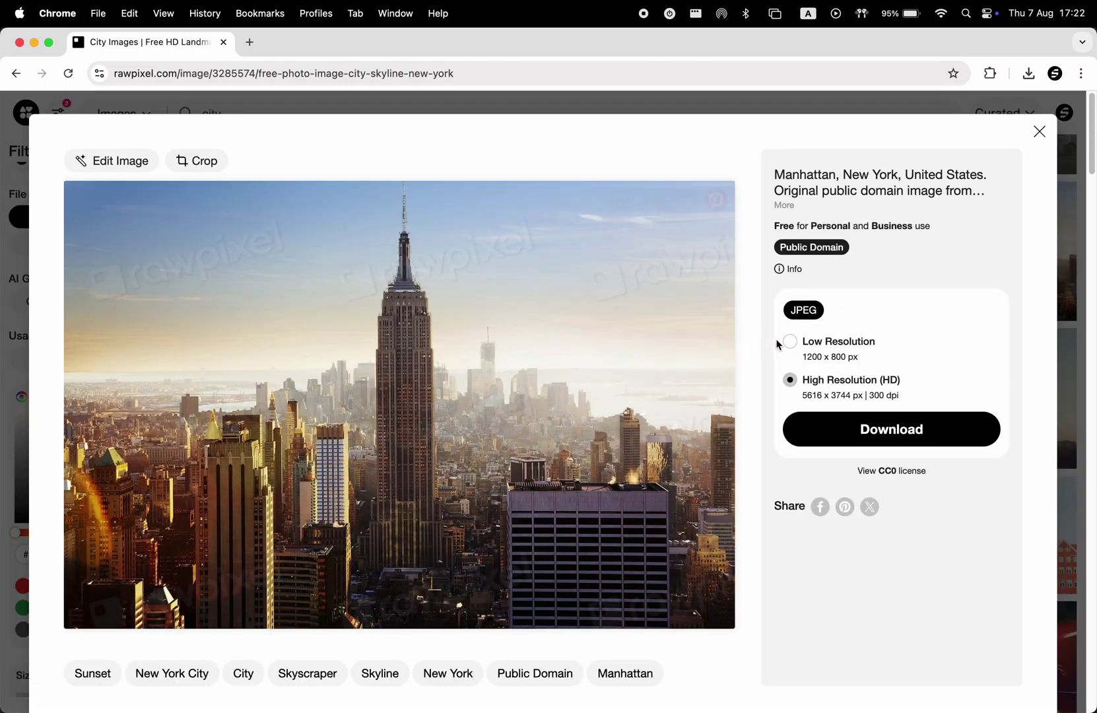
left_click(790, 342)
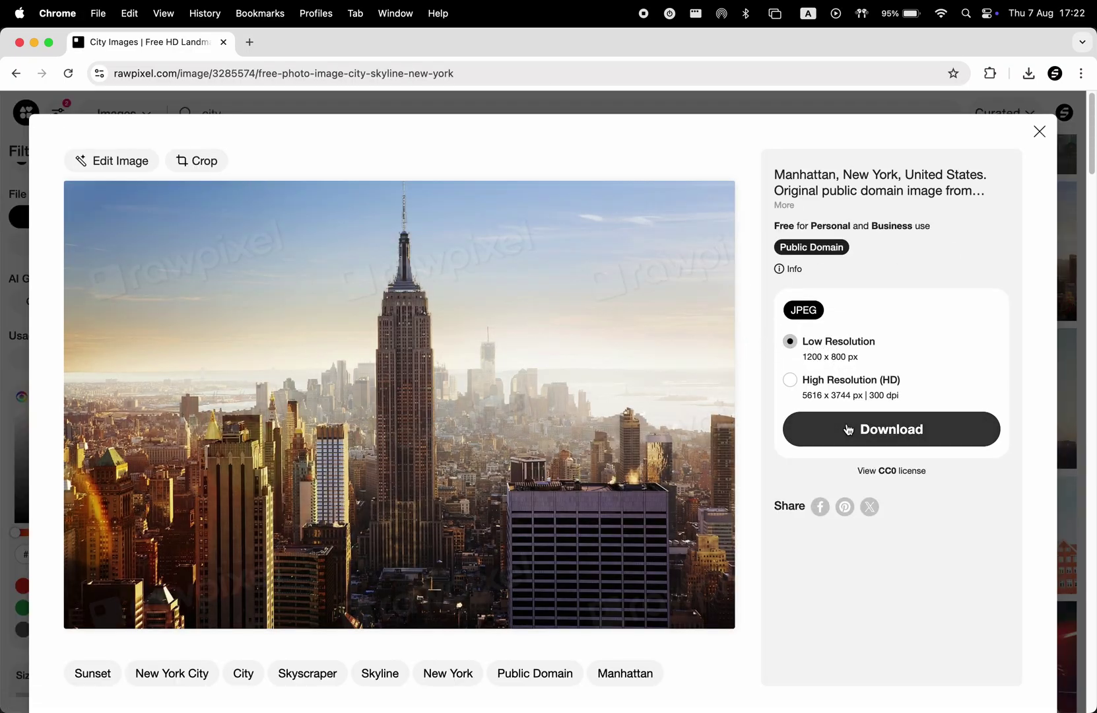
left_click(790, 380)
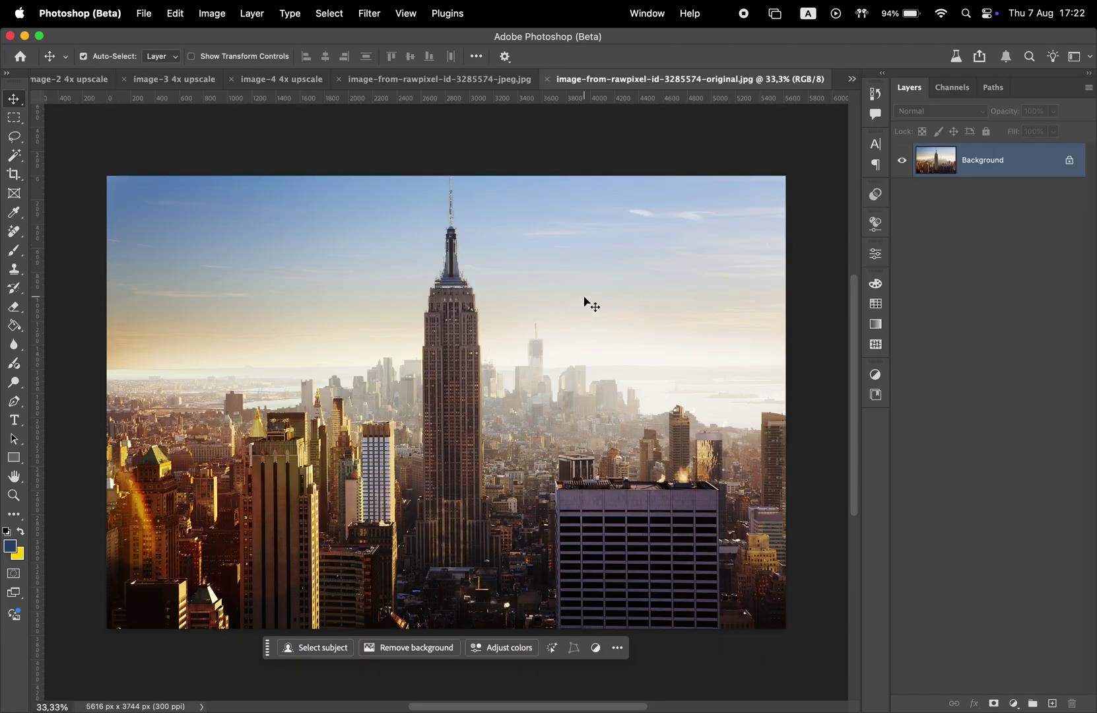
Upscale the low-resolution Manhattan skyline photo into a new document with Generative Upscale at 3x scale.
key("ctrl+shift+Tab")
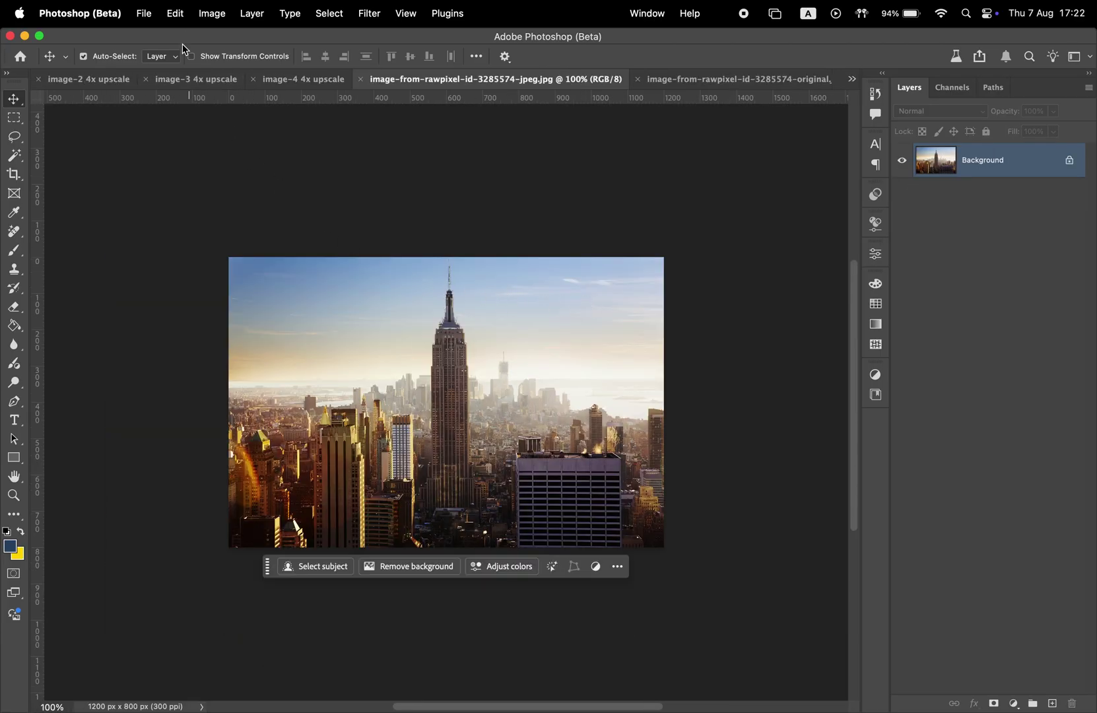
left_click(211, 14)
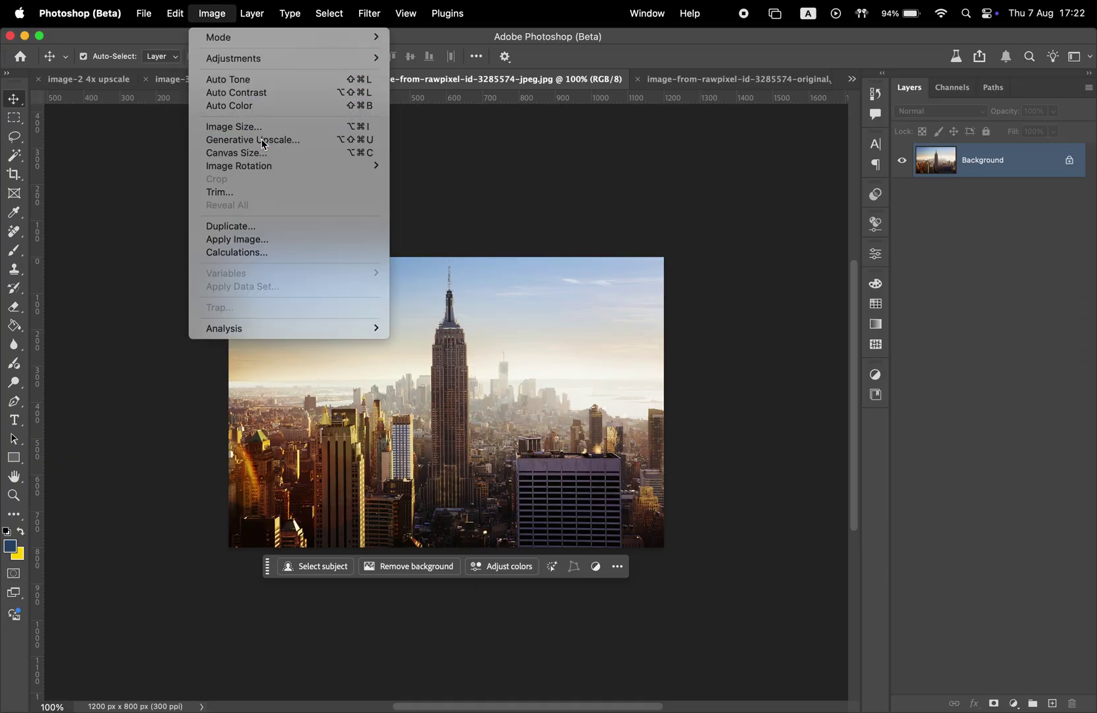
left_click(264, 140)
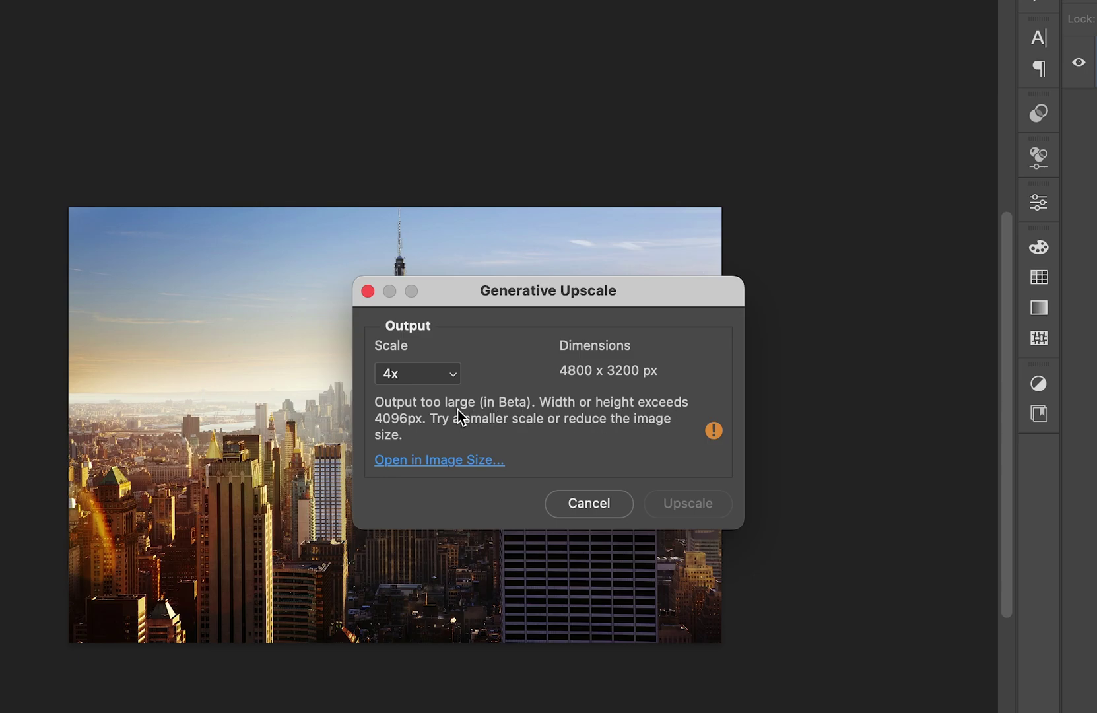
left_click(436, 377)
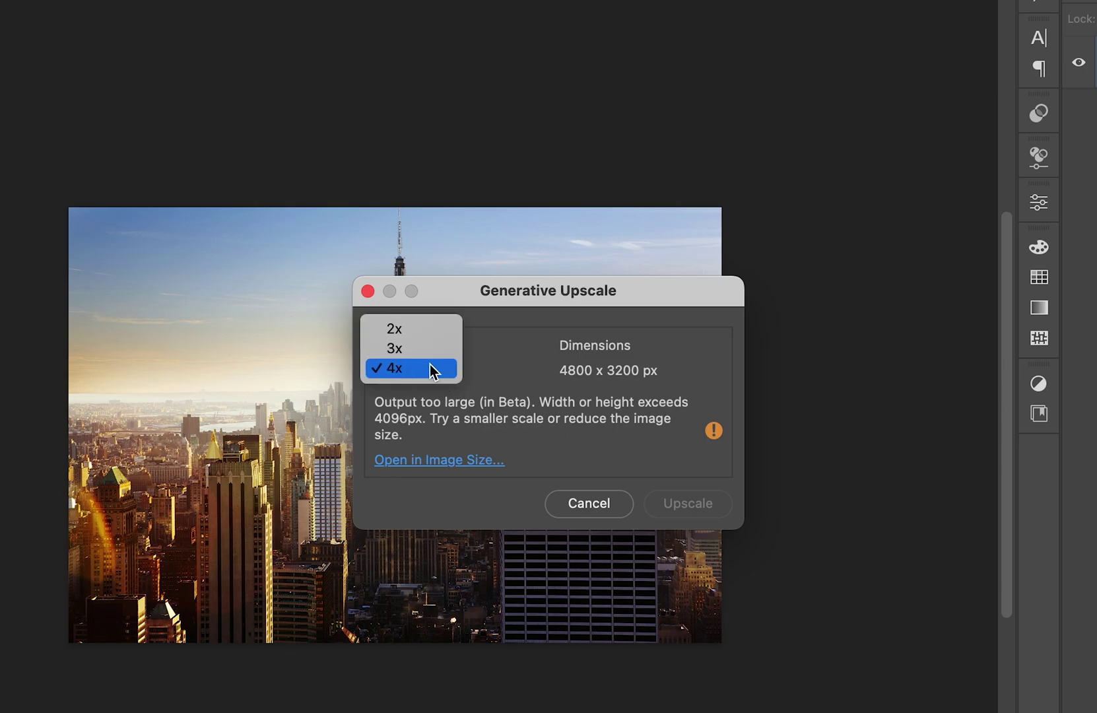
left_click(423, 358)
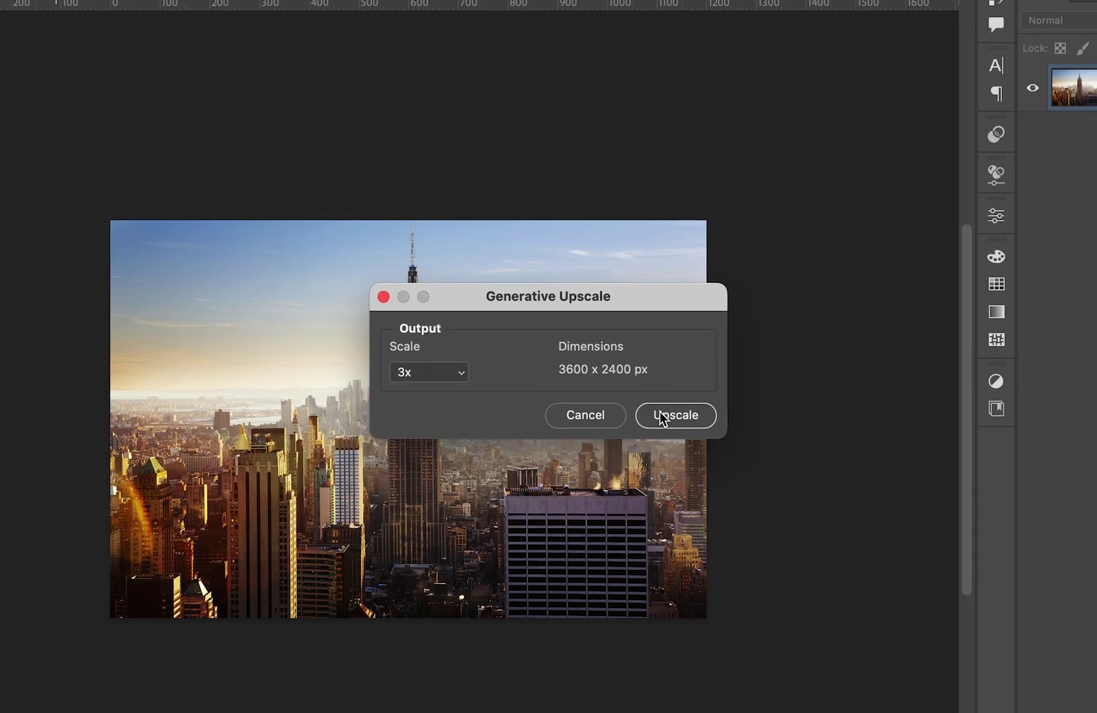
left_click(688, 420)
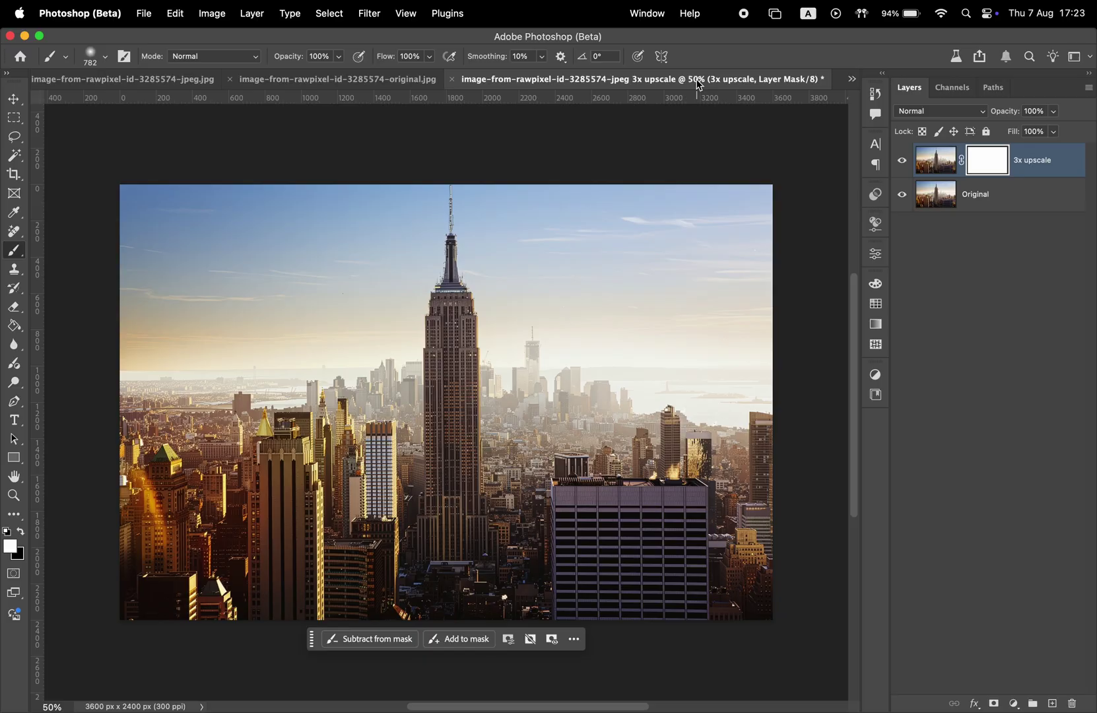
Resize the high-resolution original skyline photo to 3600 x 2400 pixels.
left_click(382, 80)
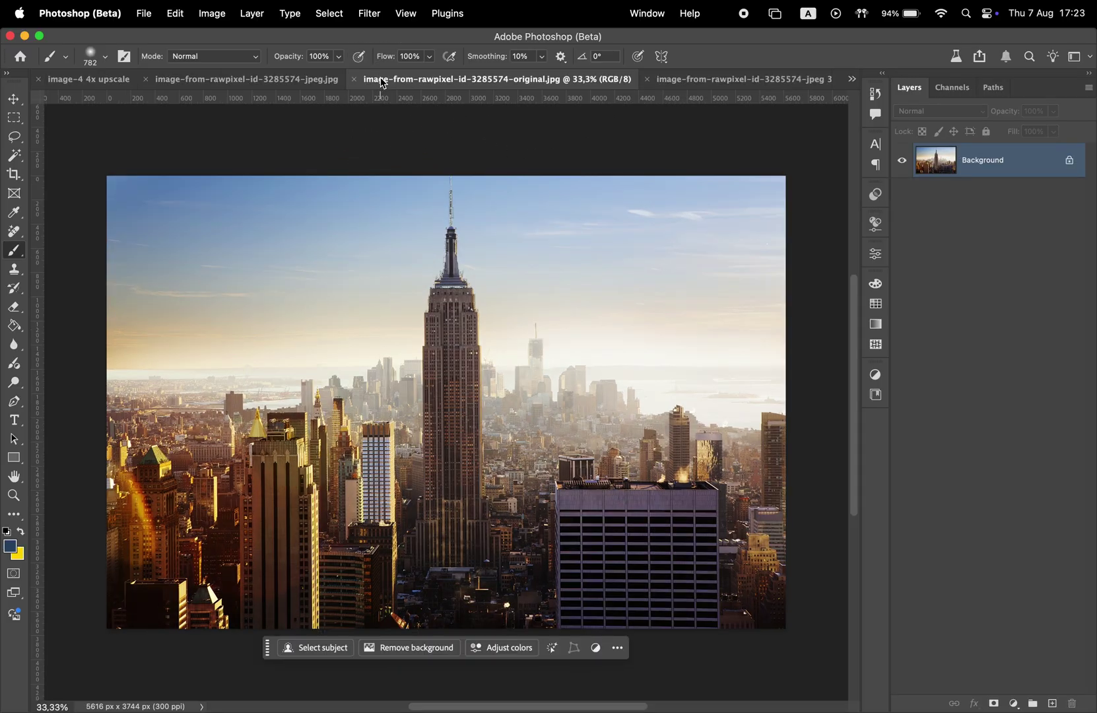
left_click(231, 13)
left_click(251, 127)
type("3600")
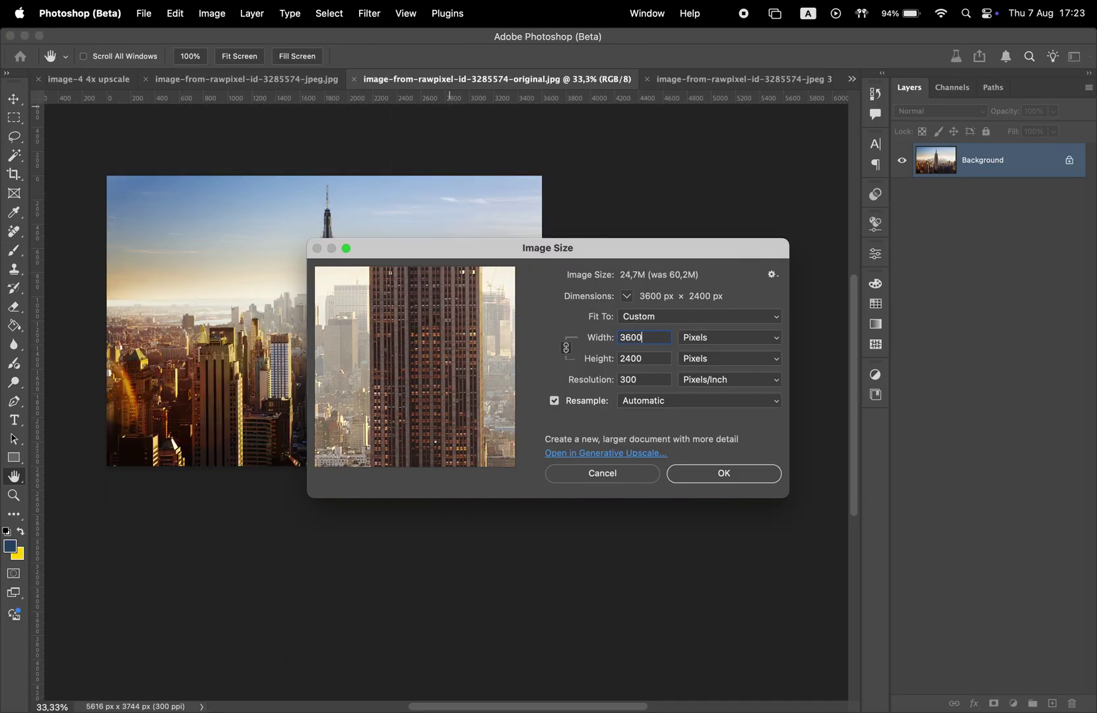
key("Return")
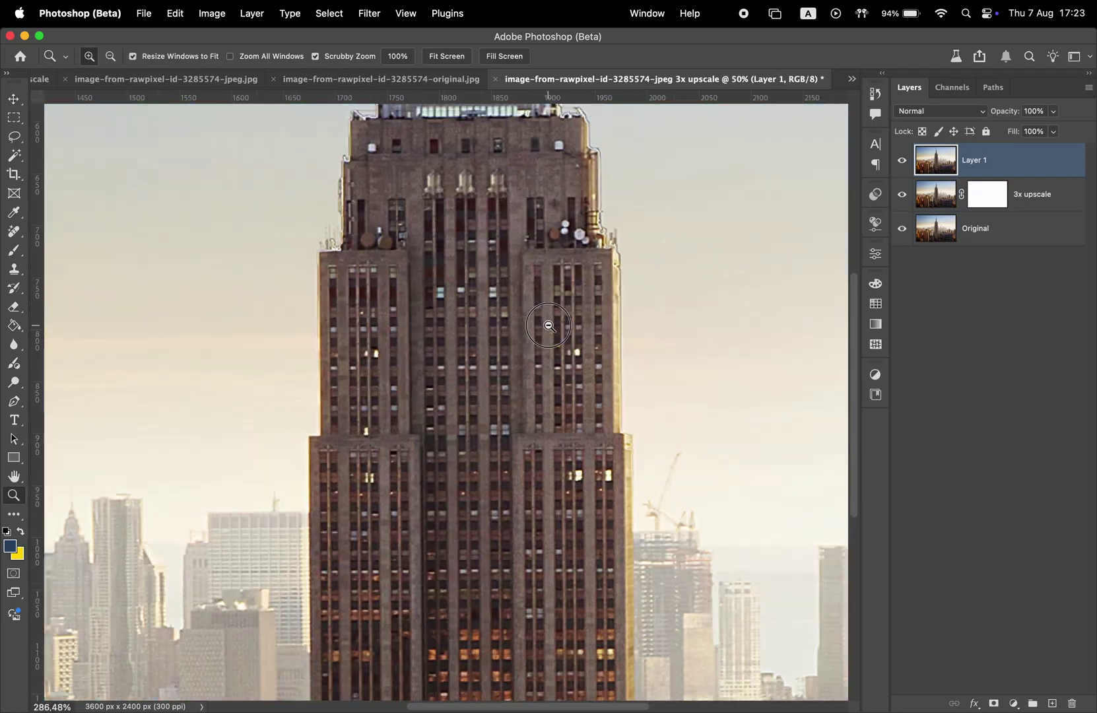
Hide Layer 1 and the 3x upscale layer to examine the low-resolution Original, and show 3x upscale again.
left_click(901, 165)
left_click_drag(476, 655, 642, 272)
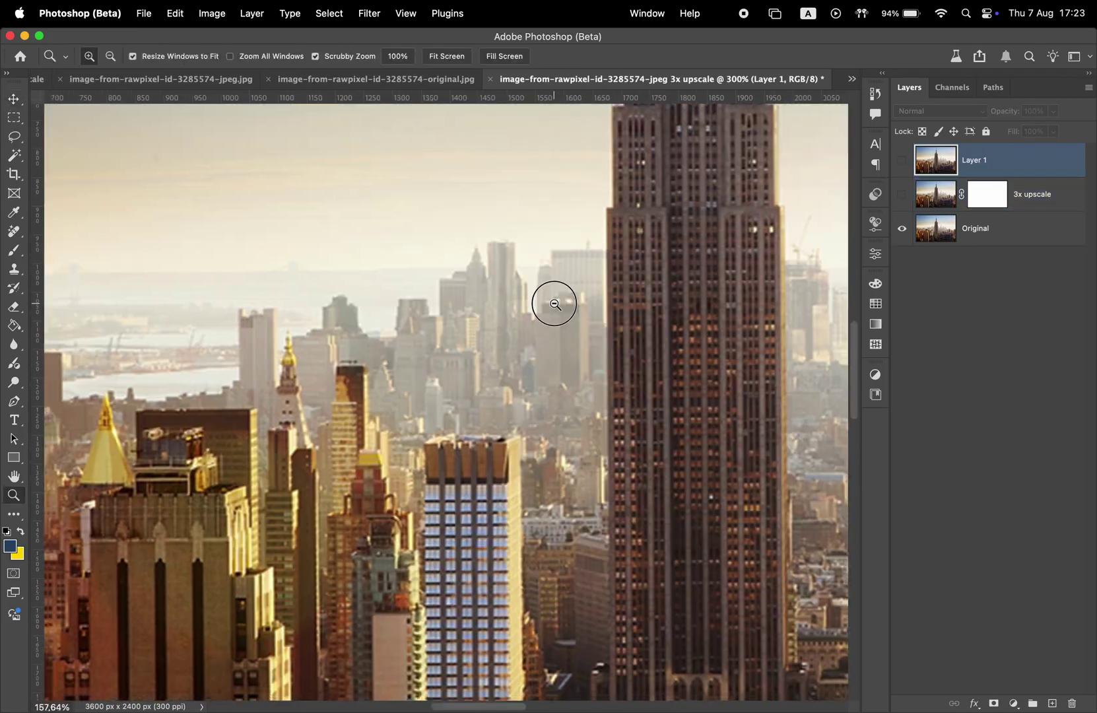
left_click_drag(553, 303, 555, 305)
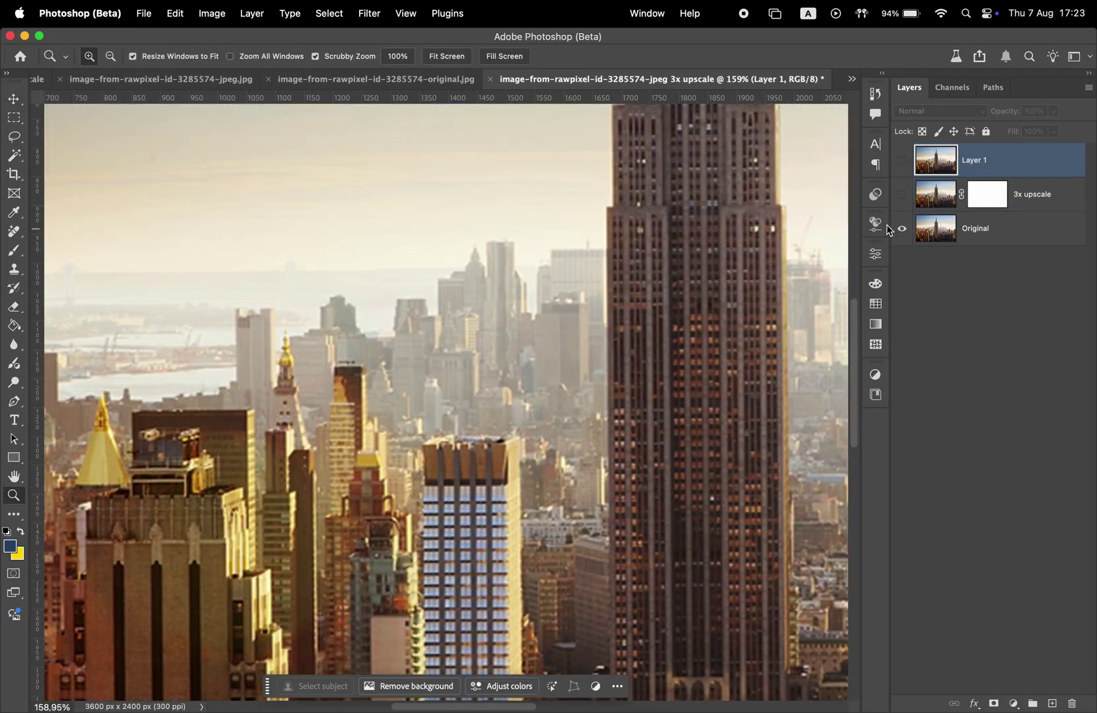
left_click(902, 195)
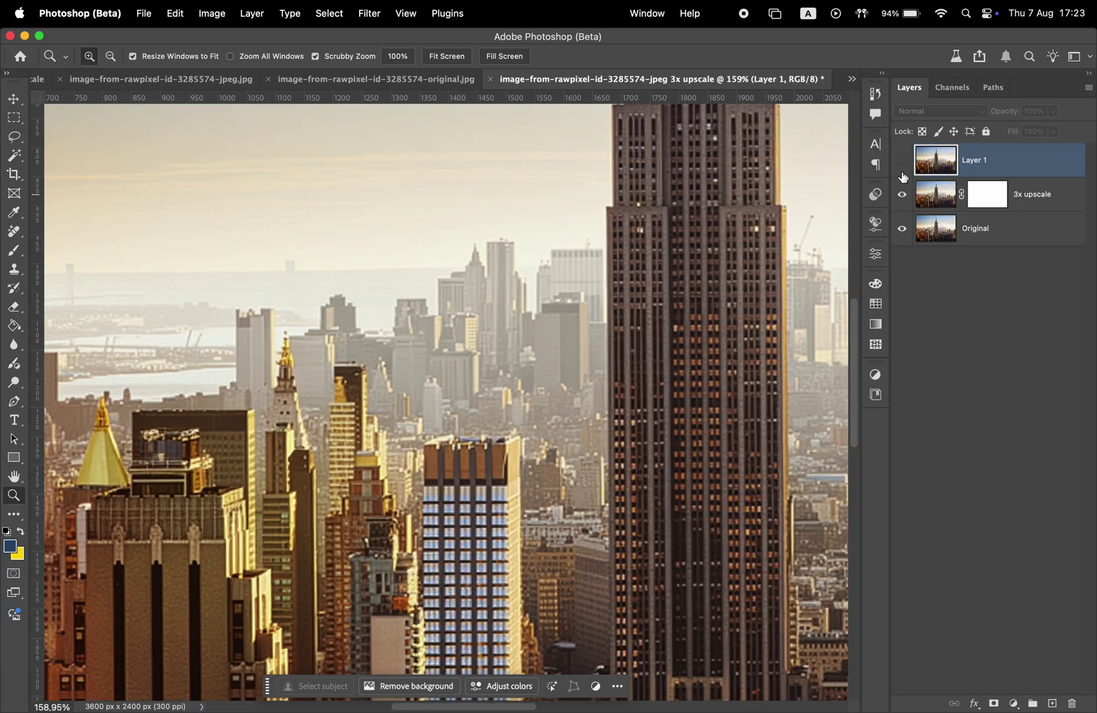
Compare the 3x upscale layer with the high-resolution Layer 1 and the low-resolution Original by switching their visibility.
left_click(903, 163)
left_click(903, 163)
left_click(904, 195)
left_click(903, 195)
left_click(903, 195)
left_click(903, 196)
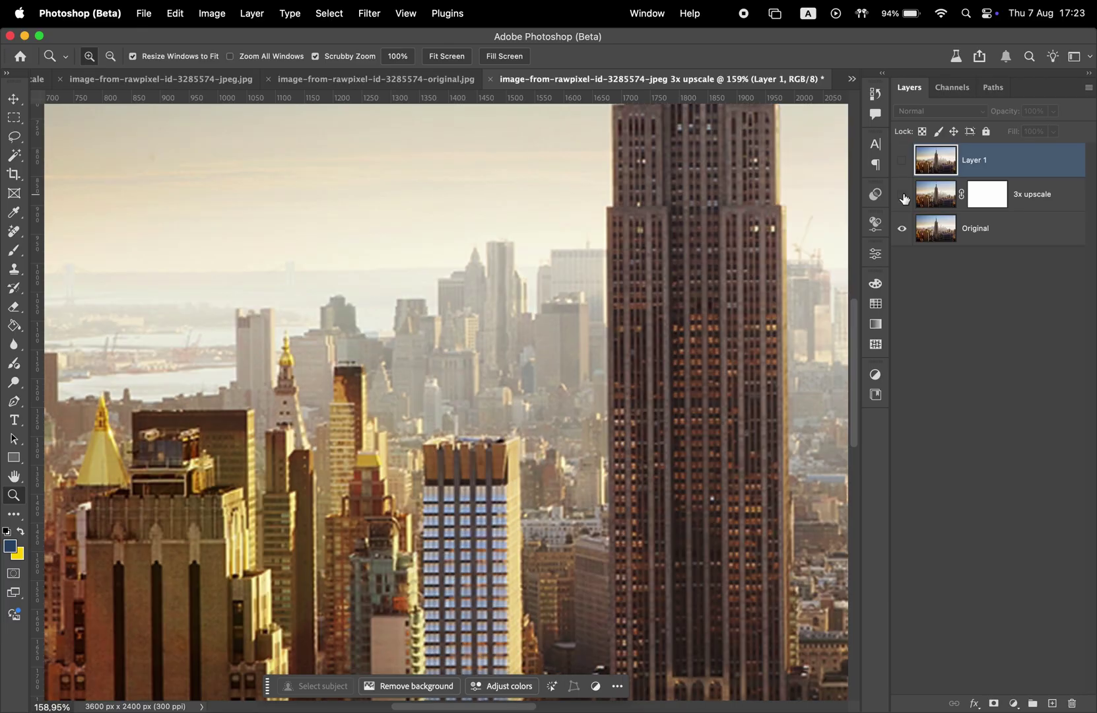
left_click(903, 195)
Compare the 3x upscale layer with the Original up close around the tower with blue windows, ending with 3x upscale visible.
left_click_drag(511, 503, 510, 274)
left_click_drag(335, 345, 372, 345)
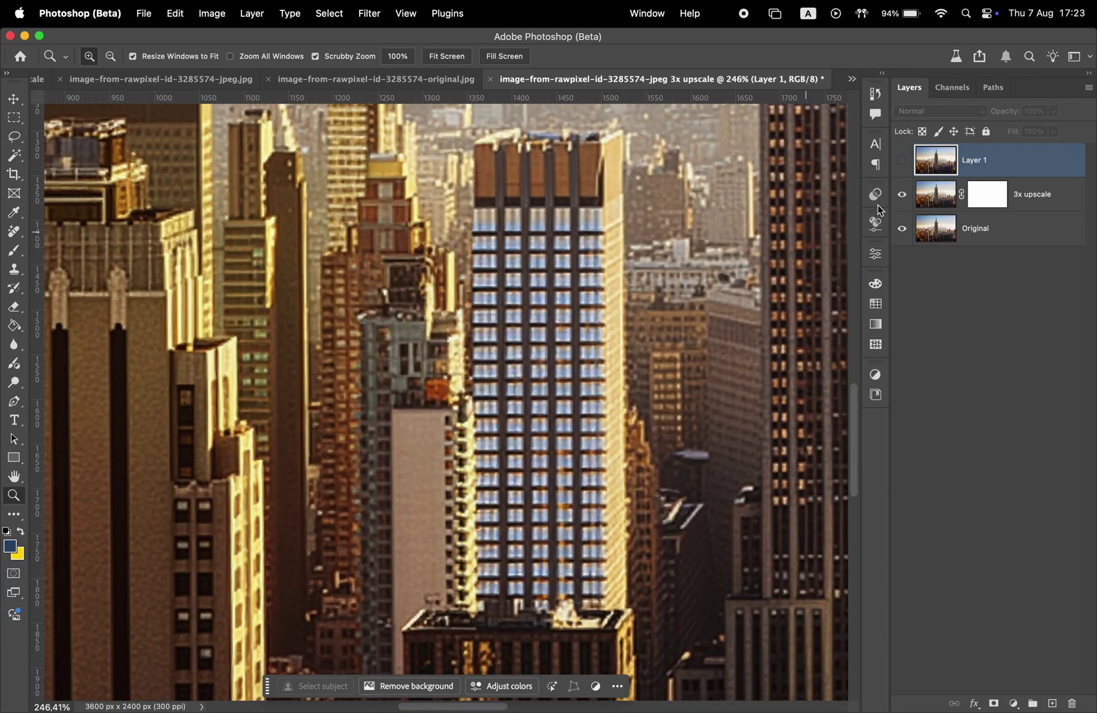
left_click(902, 195)
left_click(902, 195)
left_click(902, 195)
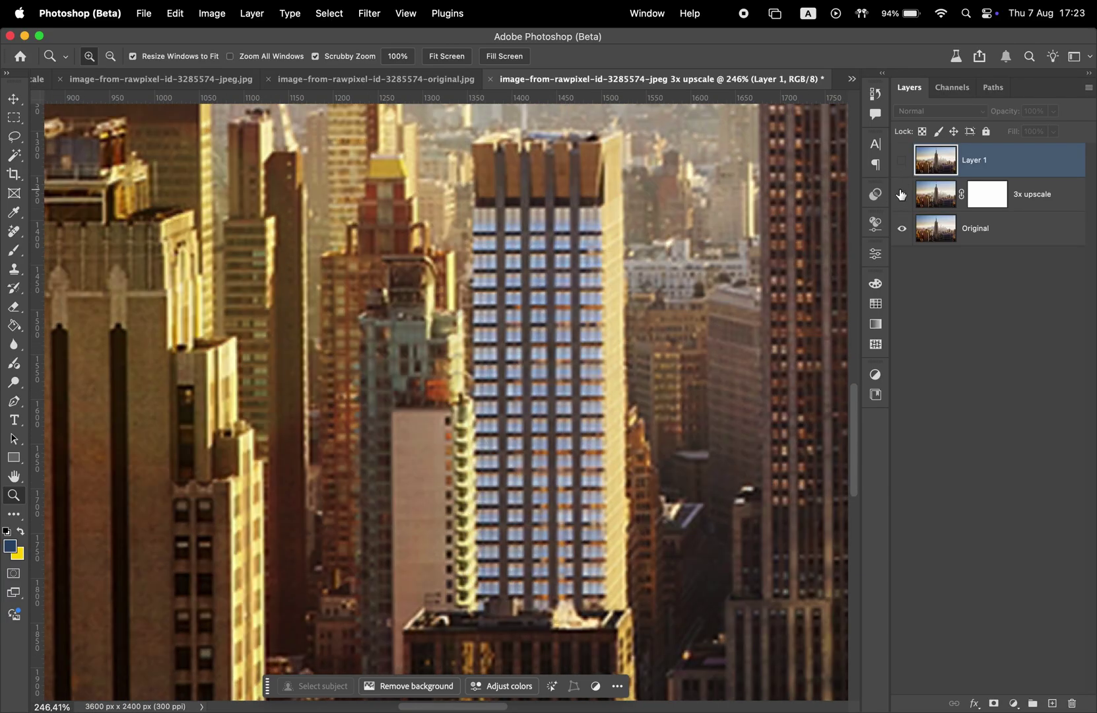
left_click(902, 195)
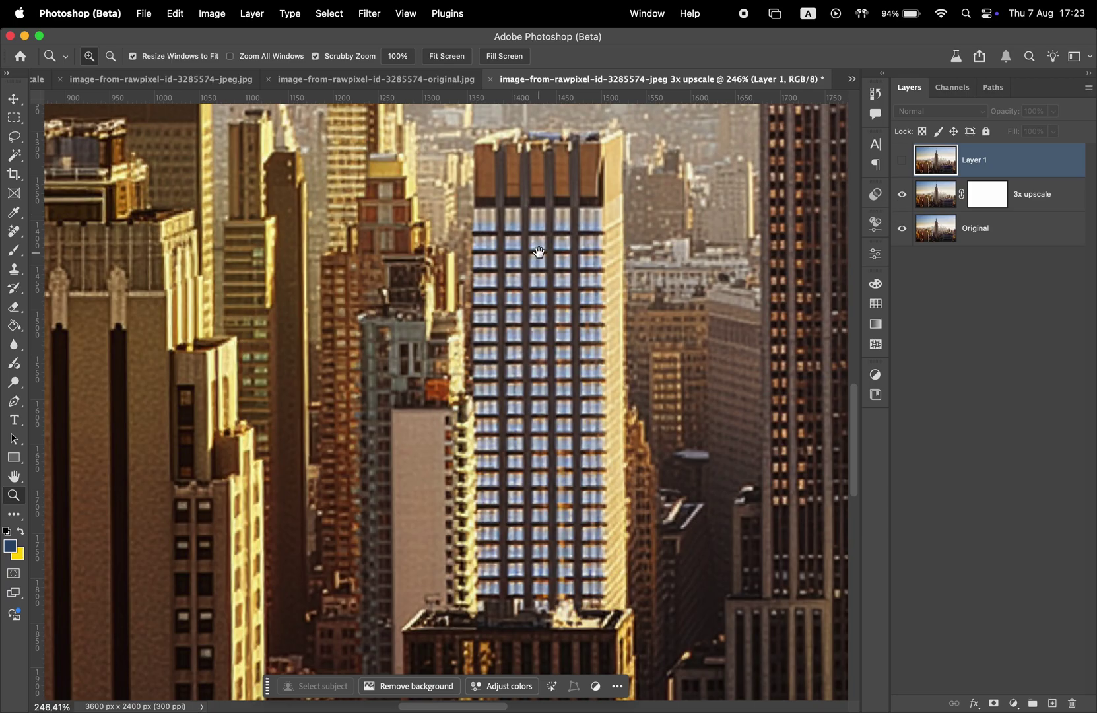
Examine the upscaled buildings around the blue-windowed tower and the tall skyscraper, and make 3x upscale the active layer.
scroll(539, 252, "down", 5)
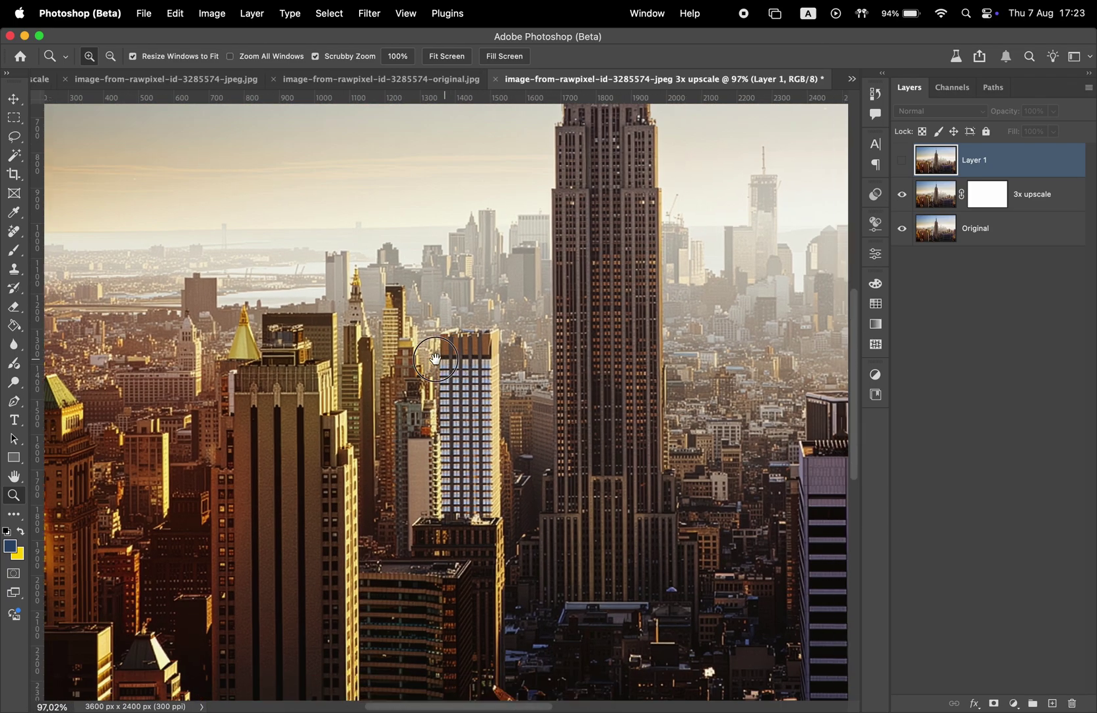
left_click_drag(436, 358, 385, 358)
left_click_drag(454, 330, 506, 332)
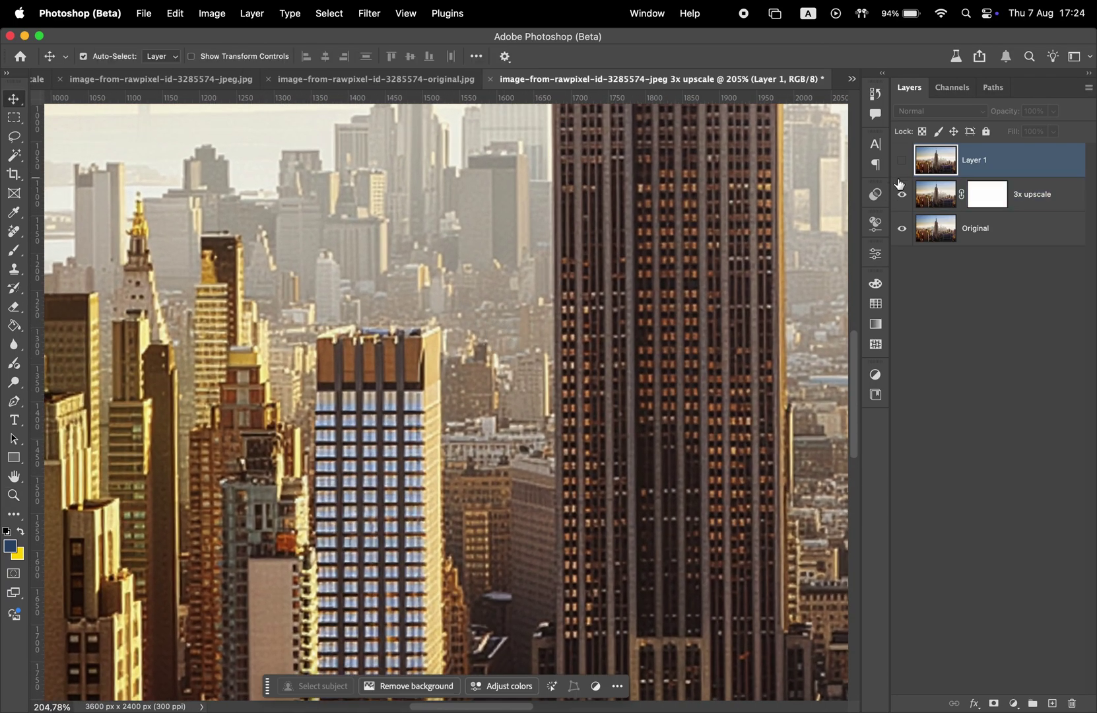
left_click(902, 195)
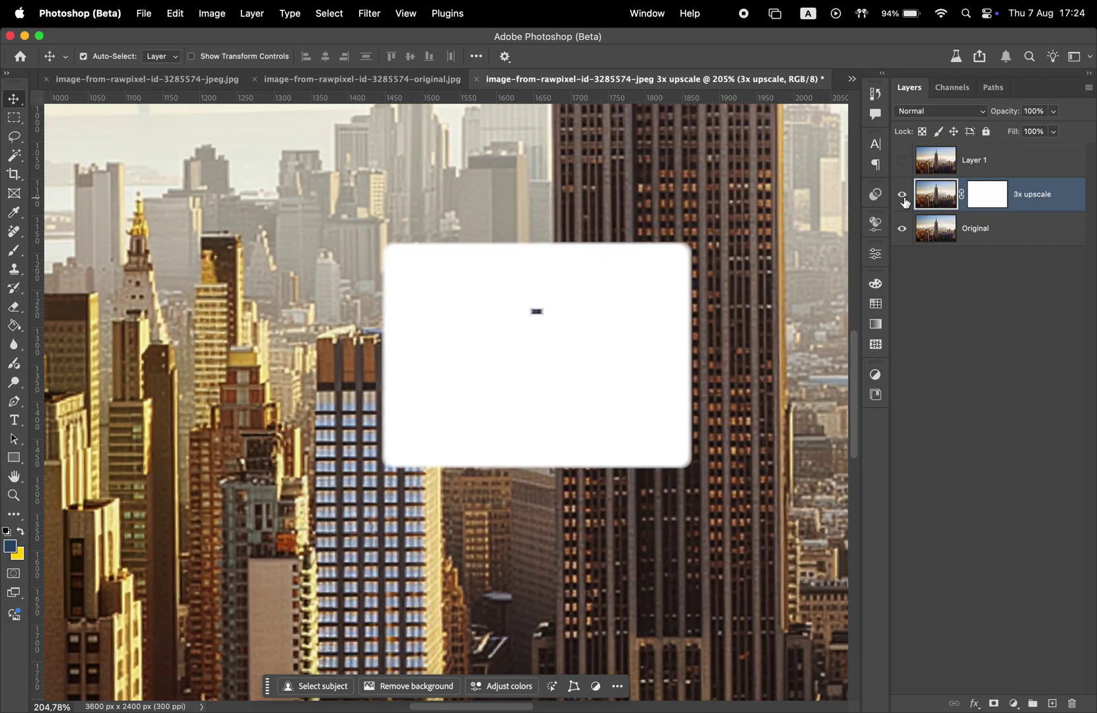